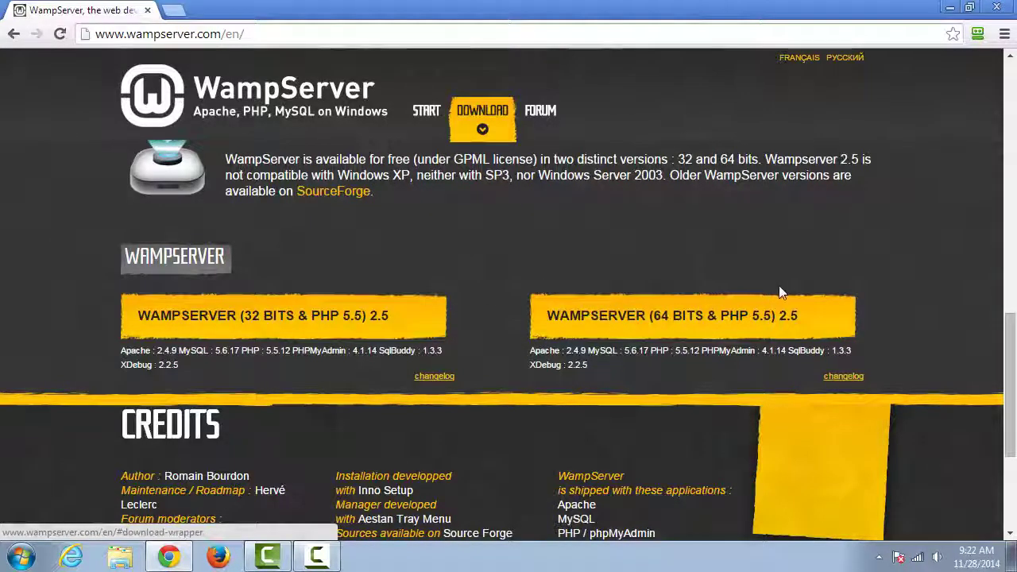
pyautogui.scroll(1, 762, 266)
pyautogui.scroll(-1, 762, 263)
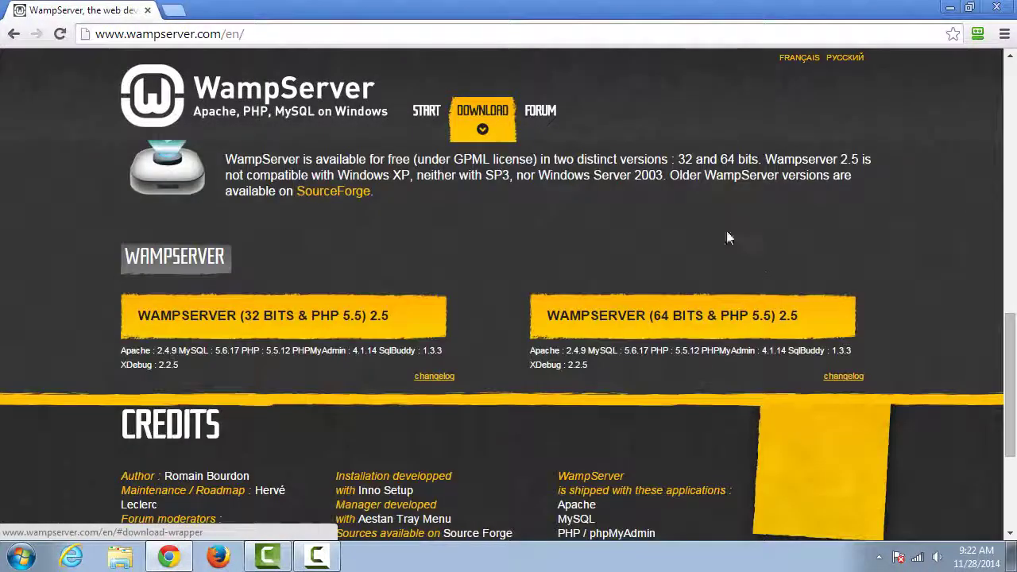
pyautogui.moveTo(226, 34); pyautogui.dragTo(242, 33)
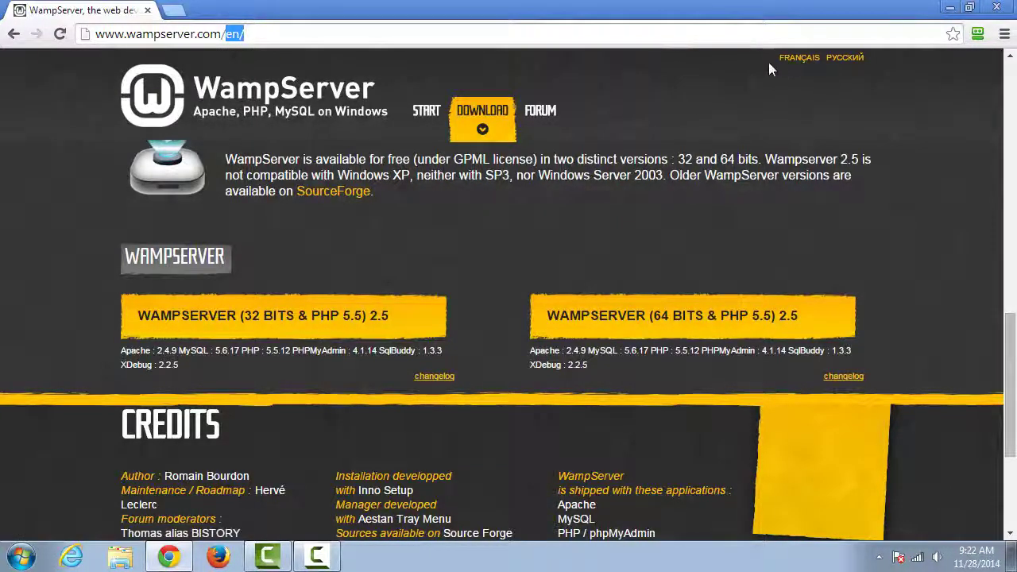
pyautogui.click(764, 255)
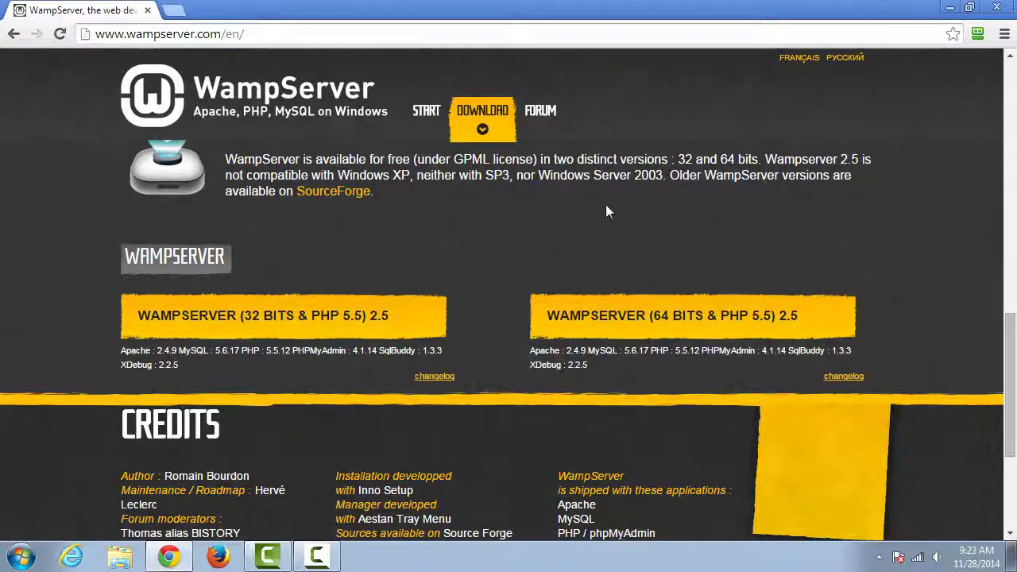
pyautogui.click(22, 557)
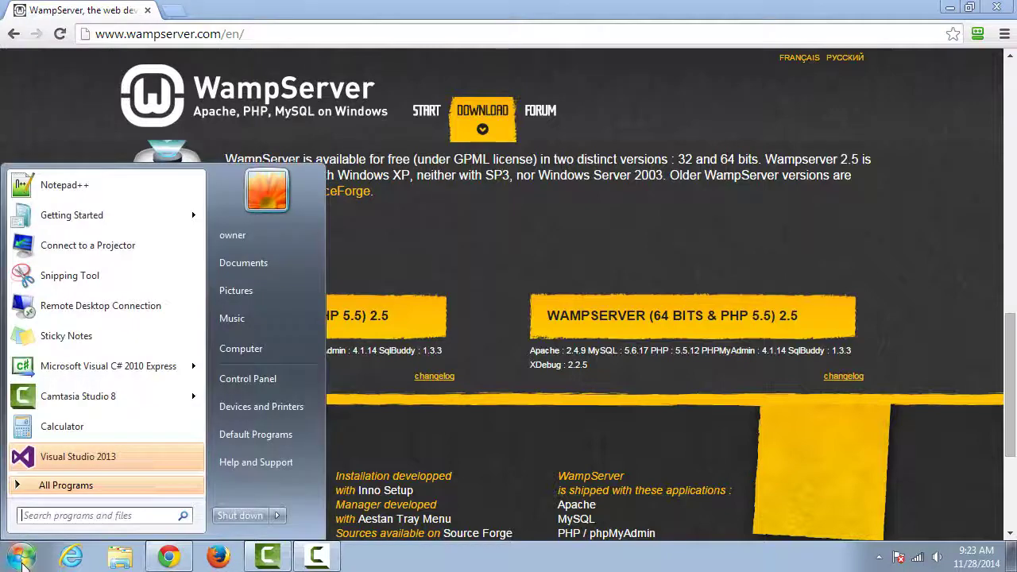
pyautogui.click(239, 351)
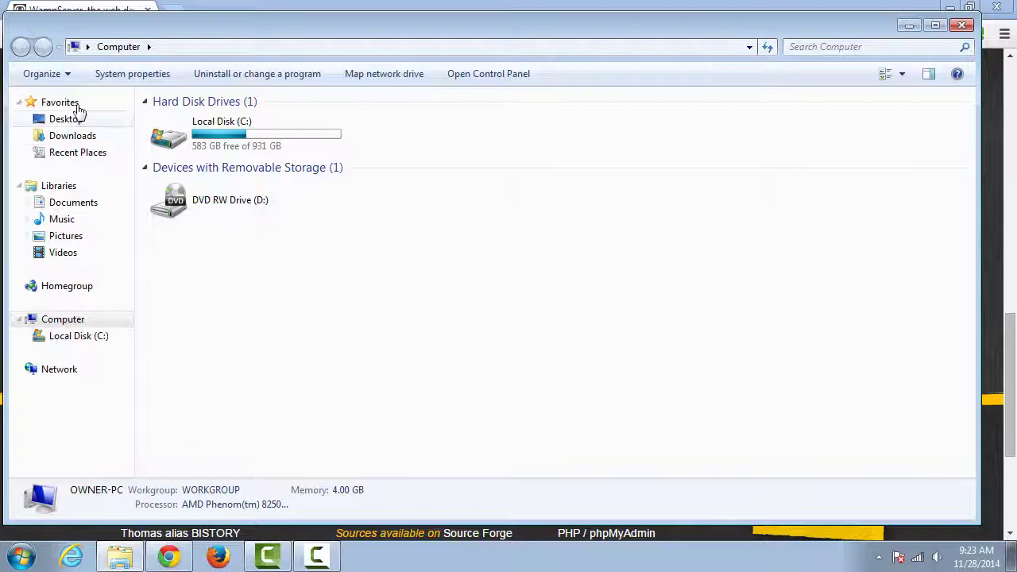
pyautogui.click(958, 26)
# Check in the Control Panel's System information whether Windows is 32-bit or 64-bit, and close the window.
pyautogui.click(22, 558)
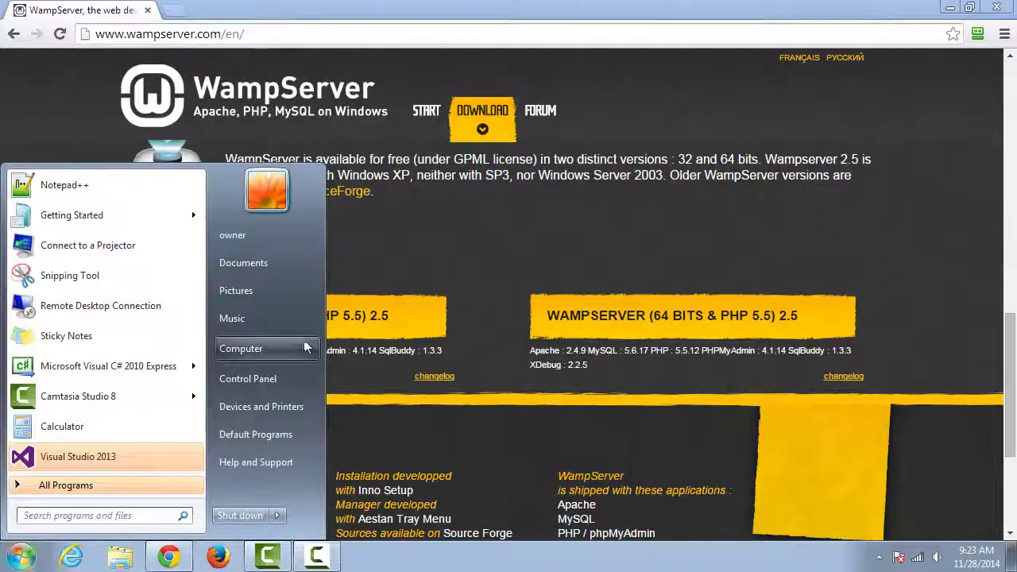
pyautogui.click(248, 378)
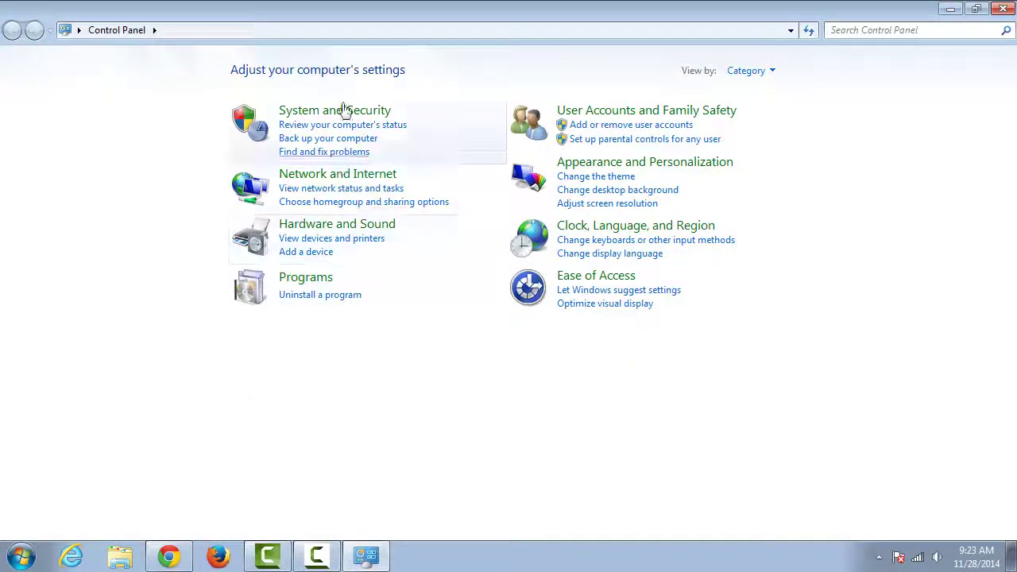
pyautogui.click(303, 111)
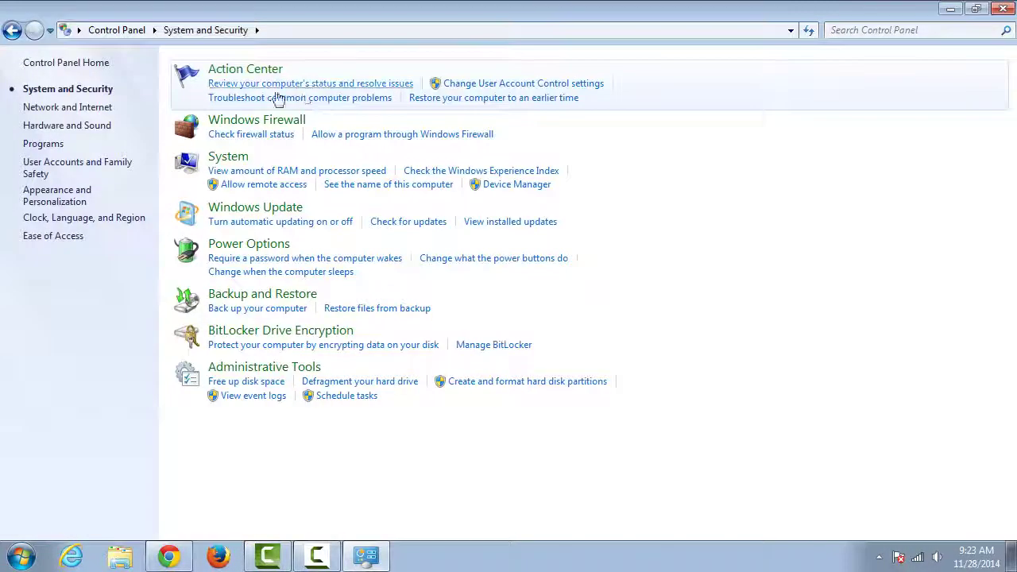
pyautogui.click(230, 156)
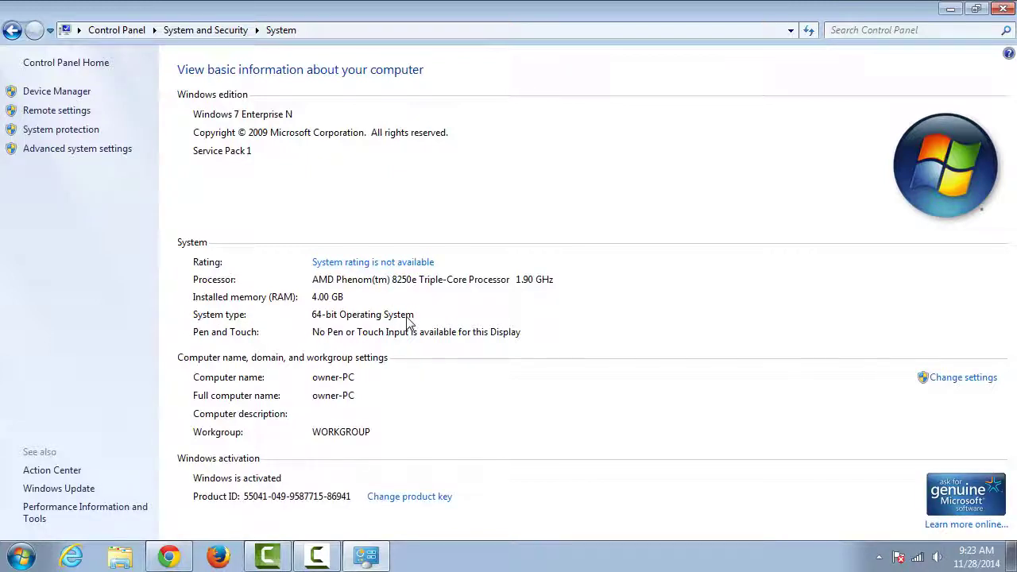
pyautogui.click(1001, 8)
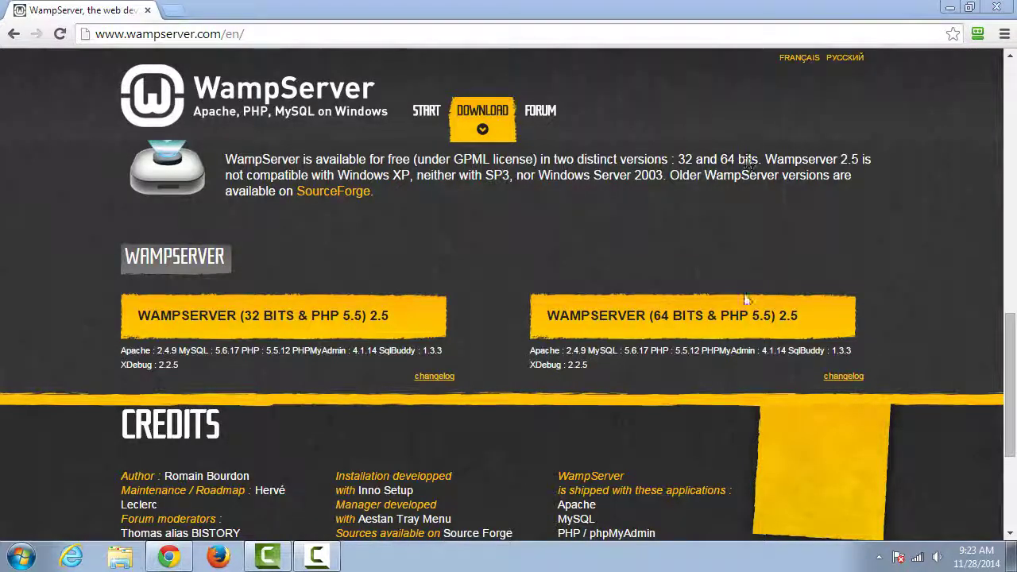
# Download WampServer (64 bits & PHP 5.5) 2.5 directly without filling in the form, and run the downloaded installer.
pyautogui.click(686, 326)
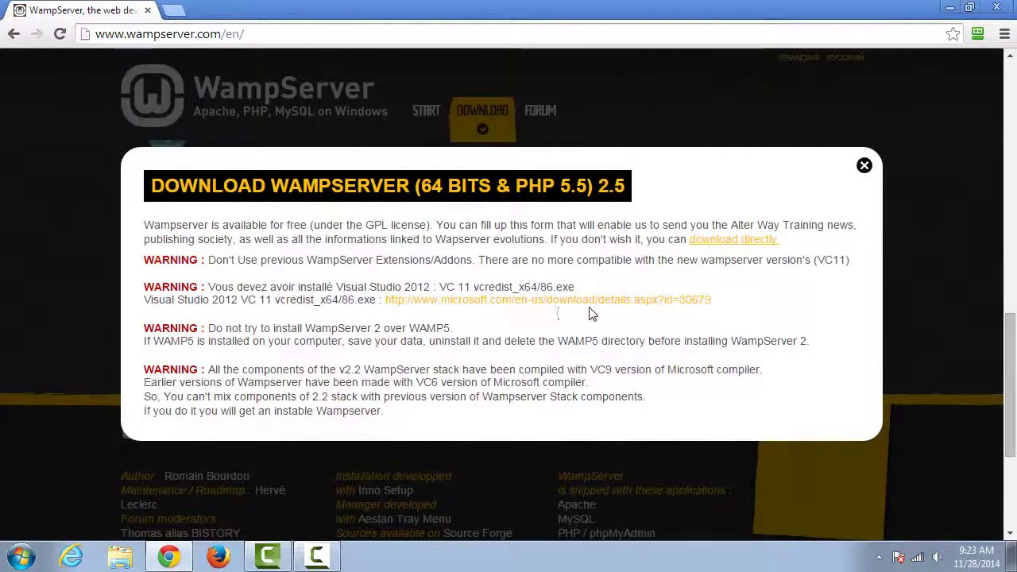
pyautogui.click(735, 239)
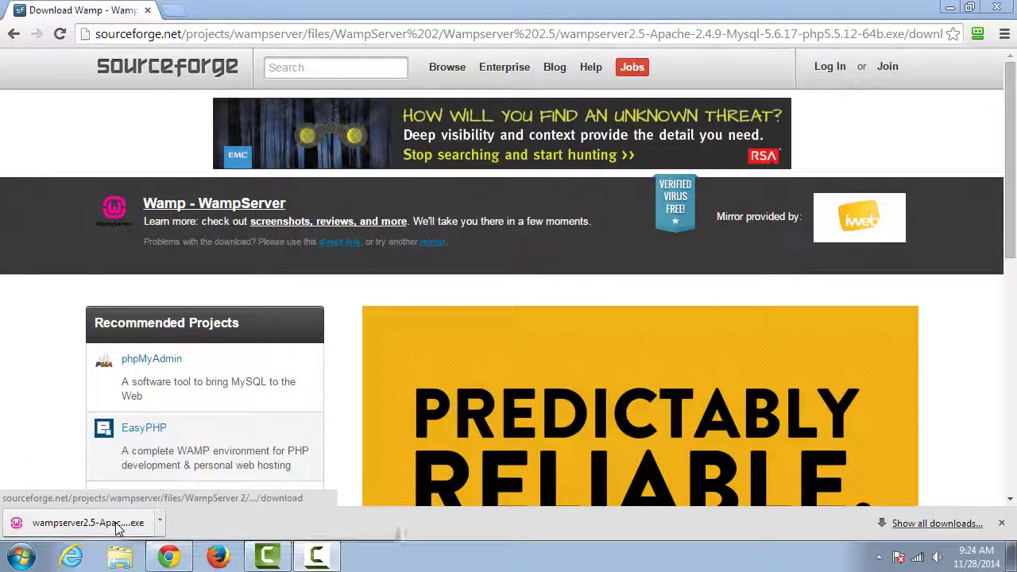
pyautogui.click(76, 524)
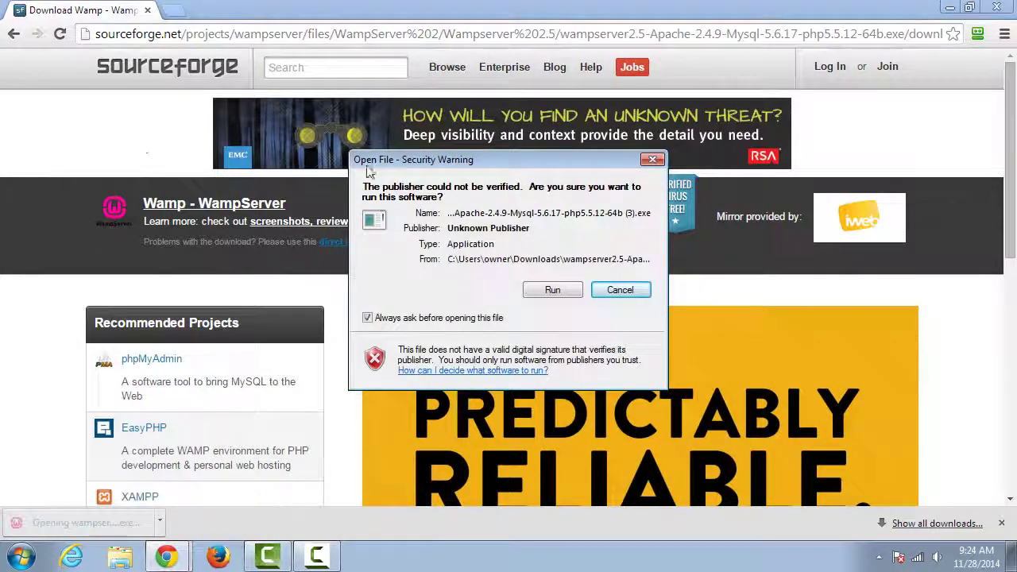
pyautogui.click(554, 291)
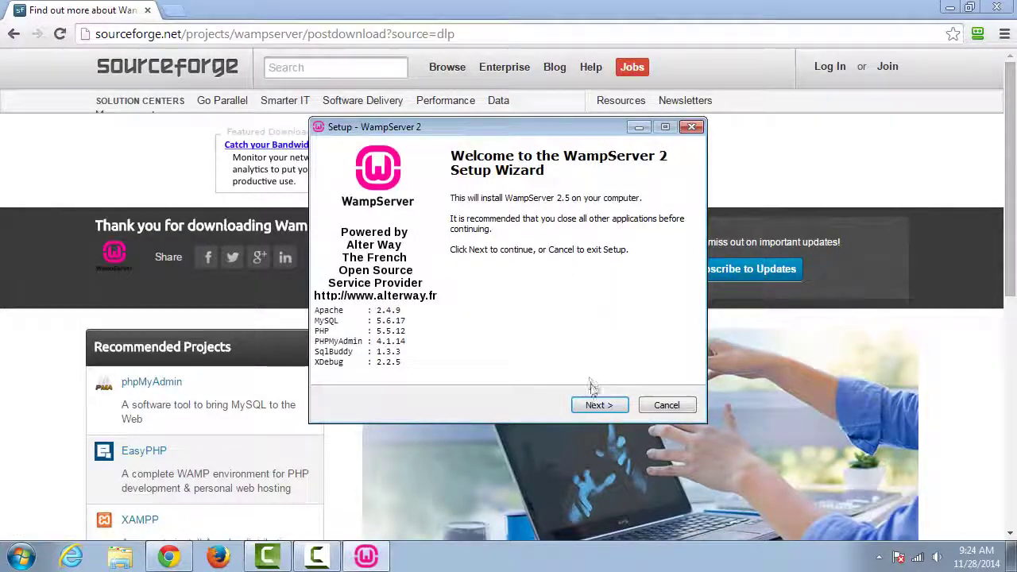
# Accept the license agreement and choose the existing c:\wamp folder as the installation location.
pyautogui.click(597, 405)
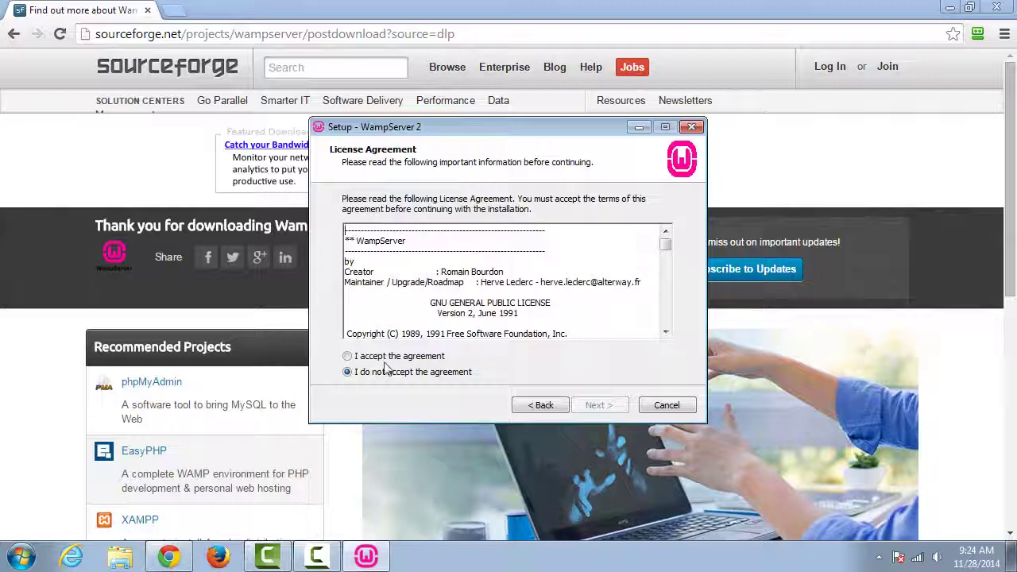
pyautogui.click(348, 356)
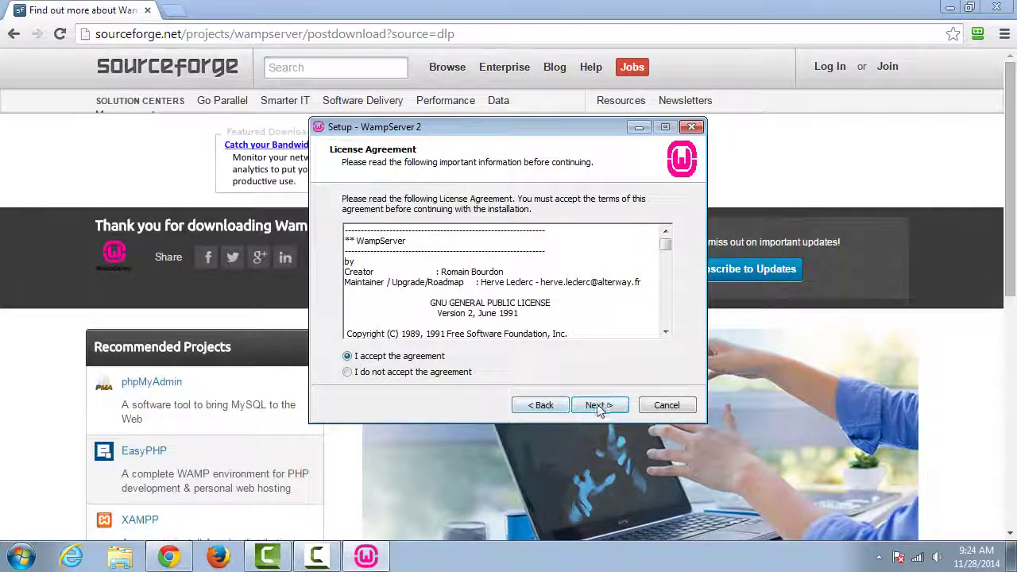
pyautogui.click(596, 405)
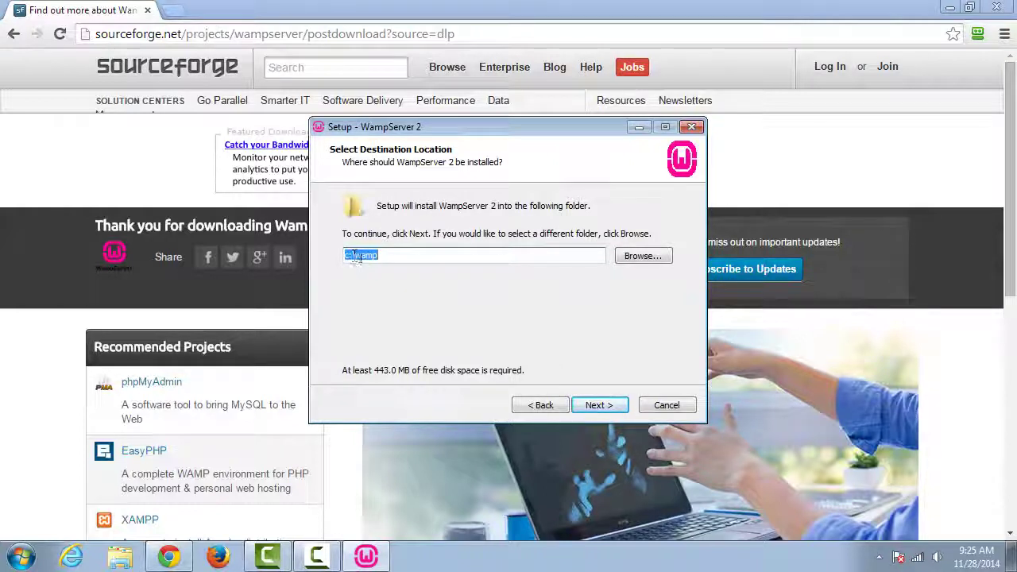
pyautogui.click(607, 407)
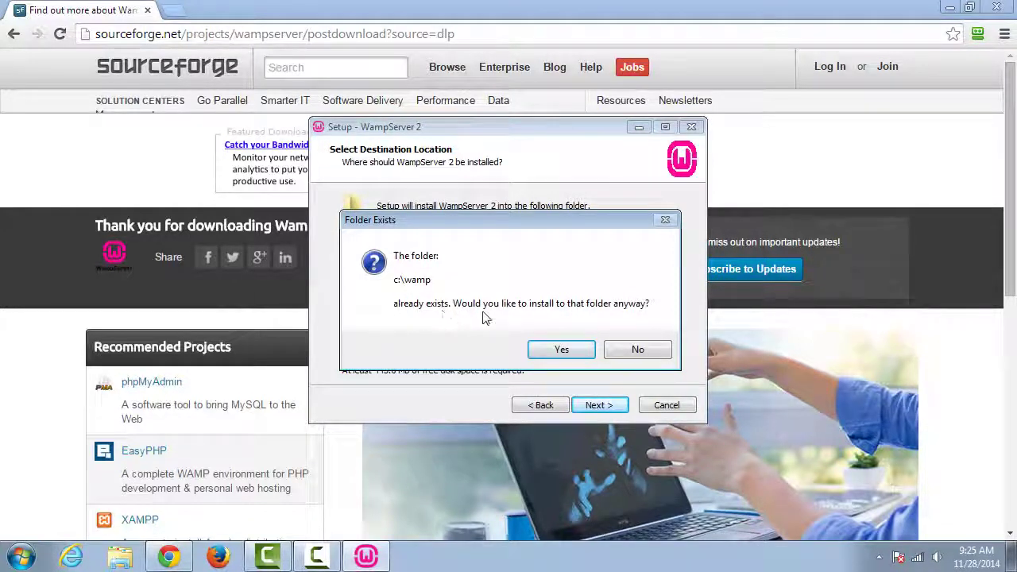
pyautogui.click(561, 351)
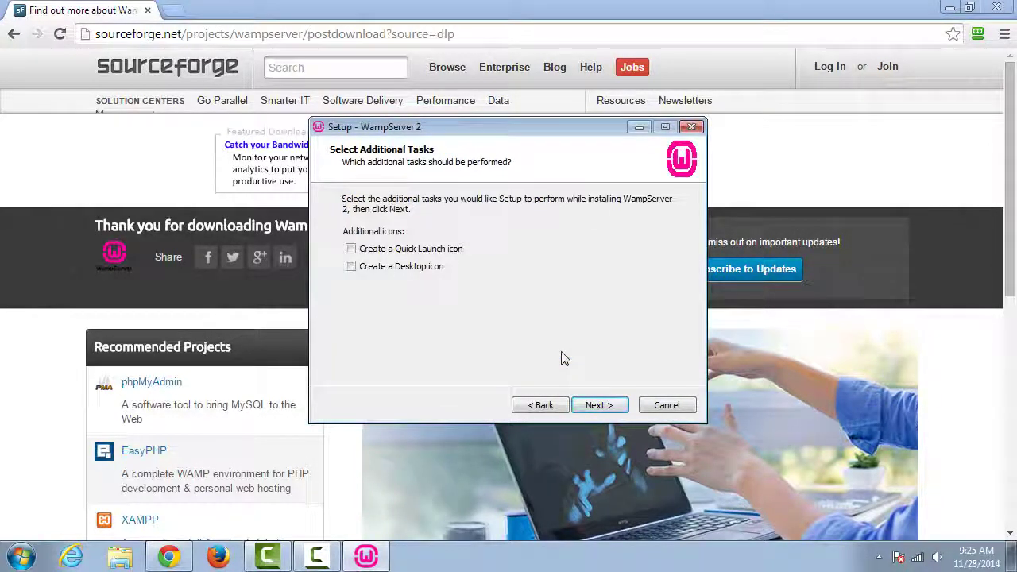
# Choose to create a Desktop icon and start installing WampServer 2.
pyautogui.click(350, 266)
pyautogui.click(603, 405)
pyautogui.click(602, 405)
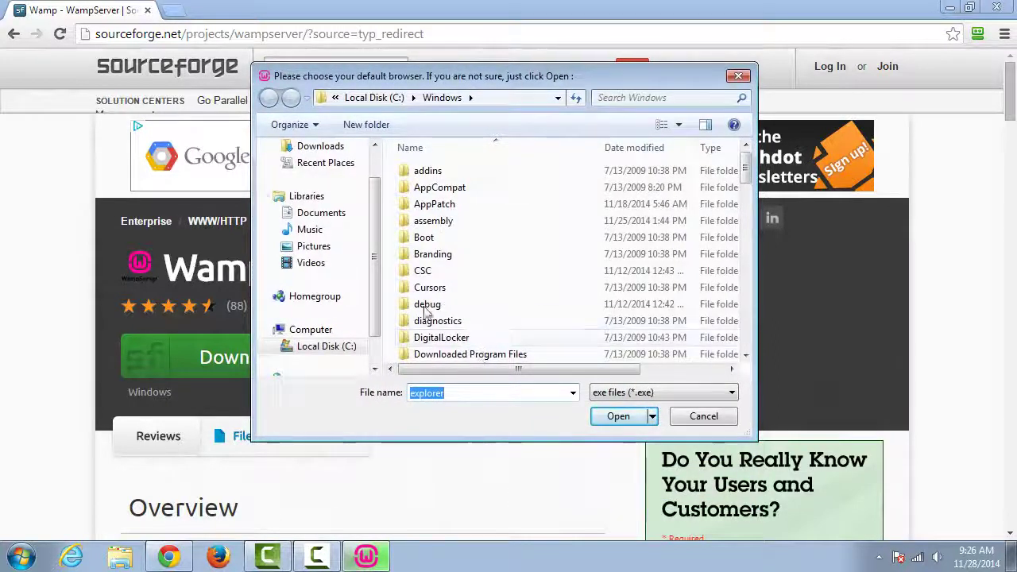
# Keep explorer as WampServer's default browser and agree to install the new homepage over the existing index.php.
pyautogui.moveTo(559, 75)
pyautogui.mouseDown()
pyautogui.moveTo(503, 63)
pyautogui.moveTo(553, 60)
pyautogui.mouseUp()
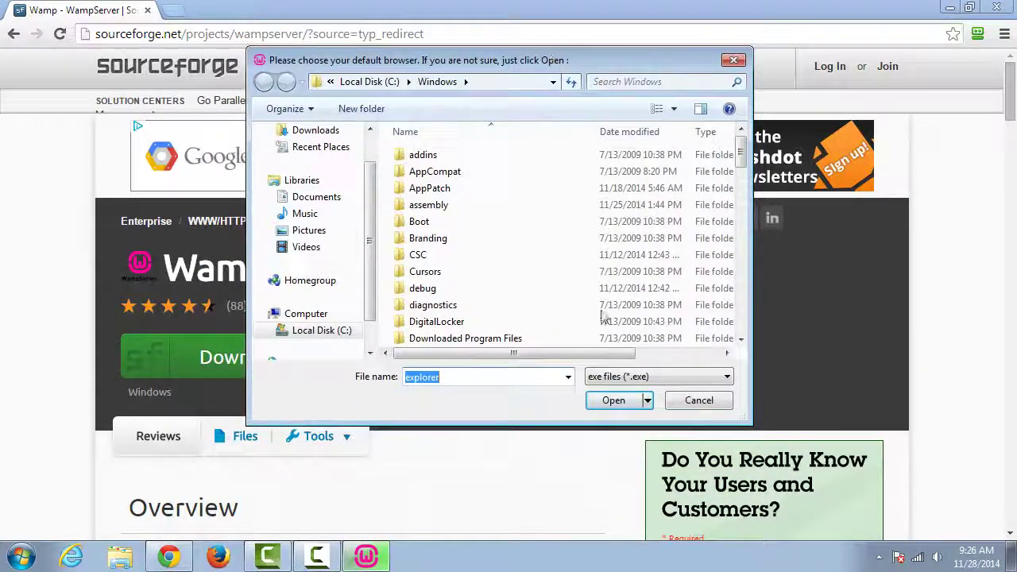
pyautogui.doubleClick(475, 376)
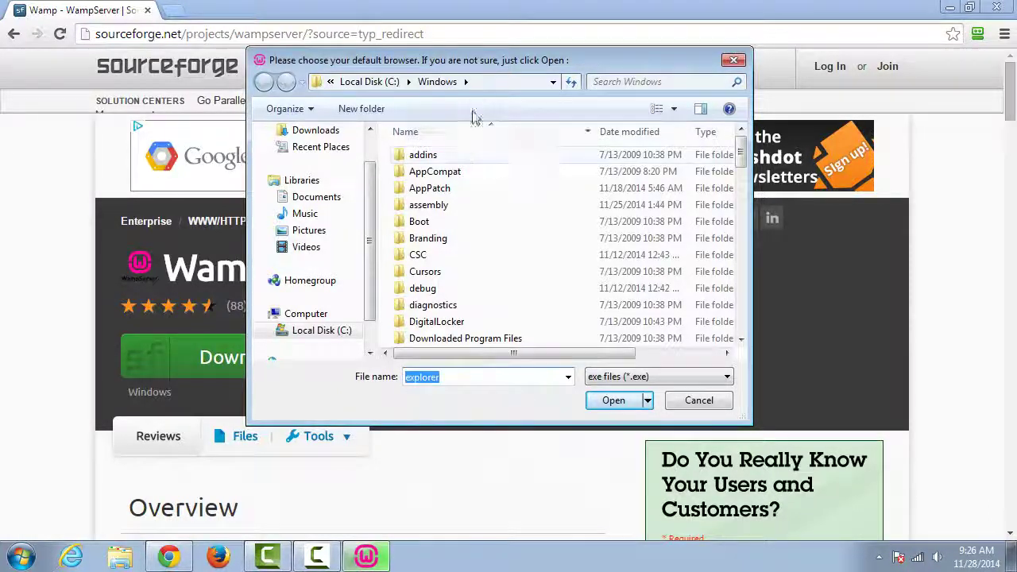
pyautogui.click(612, 399)
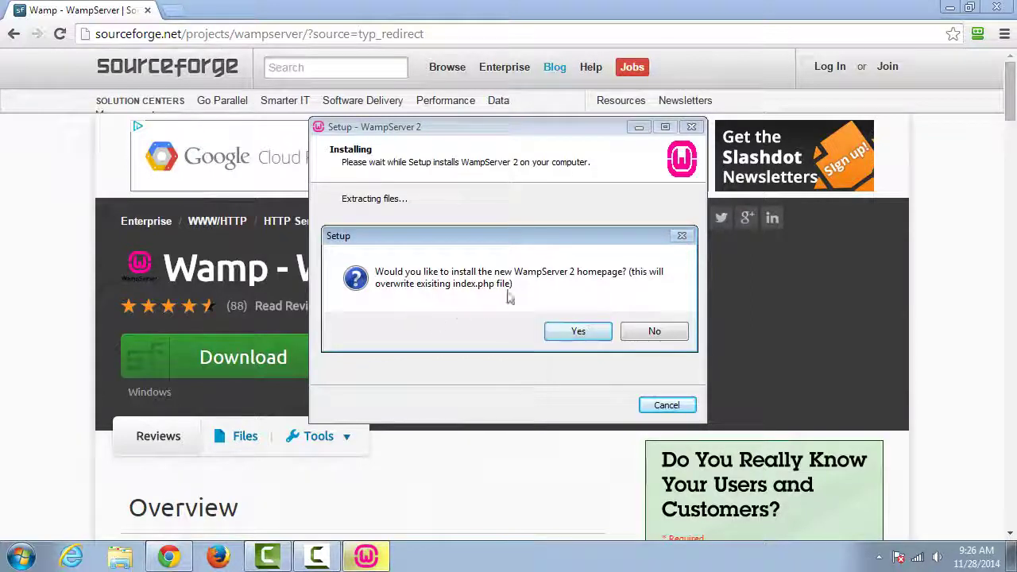
pyautogui.click(569, 335)
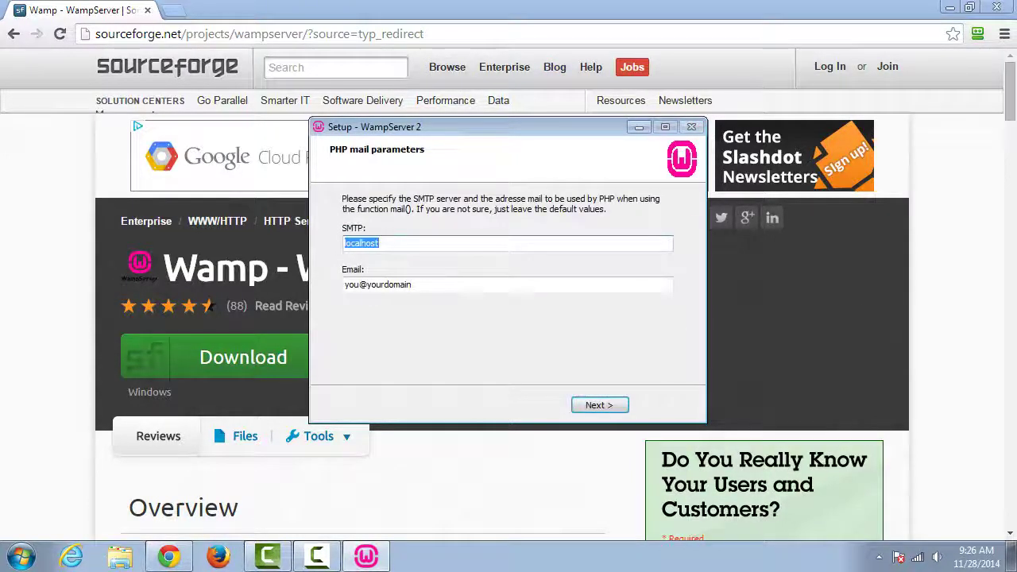
# Keep localhost as the SMTP server and the default email for PHP mail, and finish setup with WampServer 2 launching.
pyautogui.click(390, 243)
pyautogui.moveTo(351, 243); pyautogui.dragTo(384, 249)
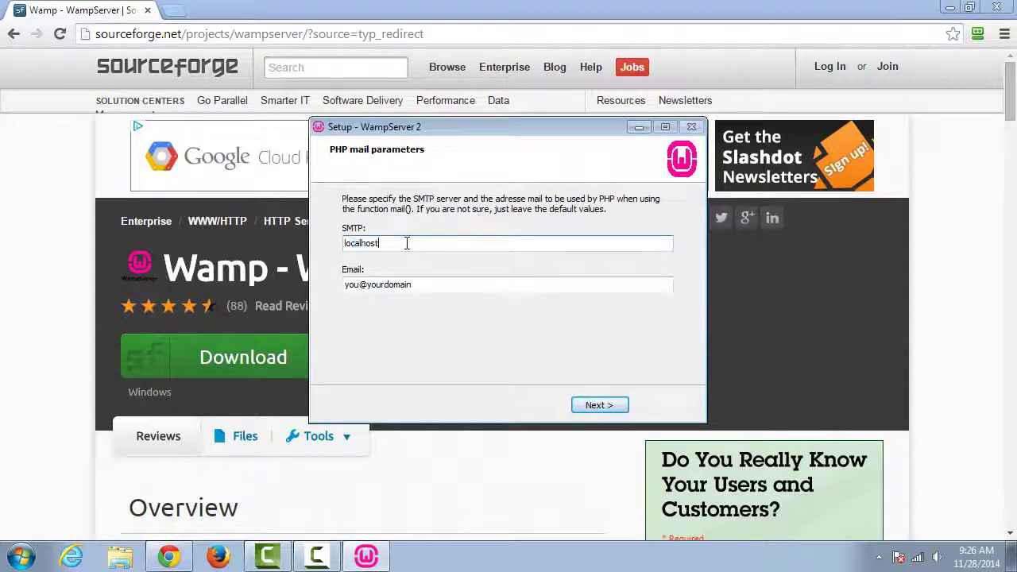
pyautogui.doubleClick(438, 286)
pyautogui.doubleClick(390, 243)
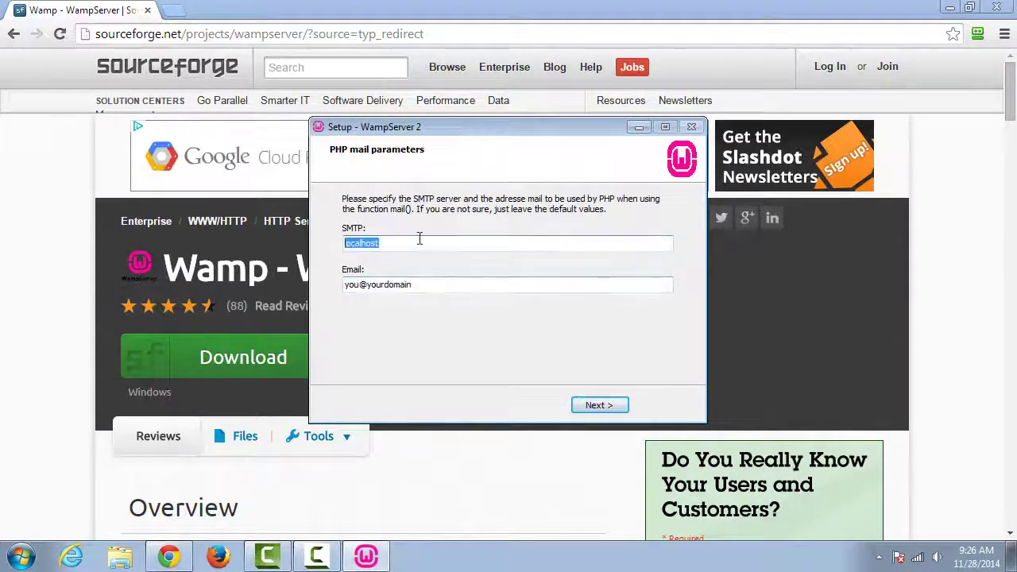
pyautogui.click(599, 405)
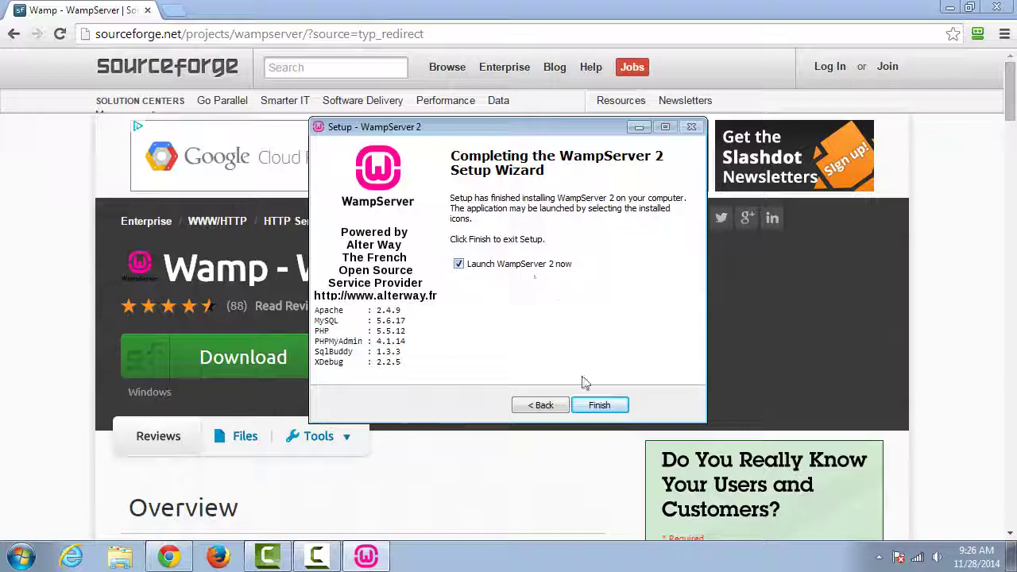
pyautogui.click(592, 406)
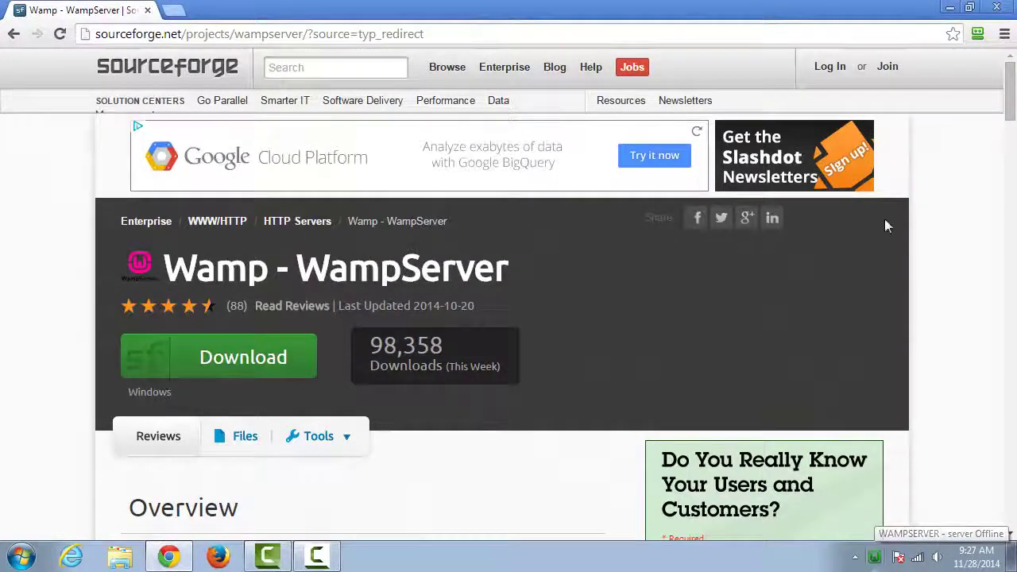
# Open the error image from the desktop and enlarge it to examine the php-win.exe system error.
pyautogui.click(950, 7)
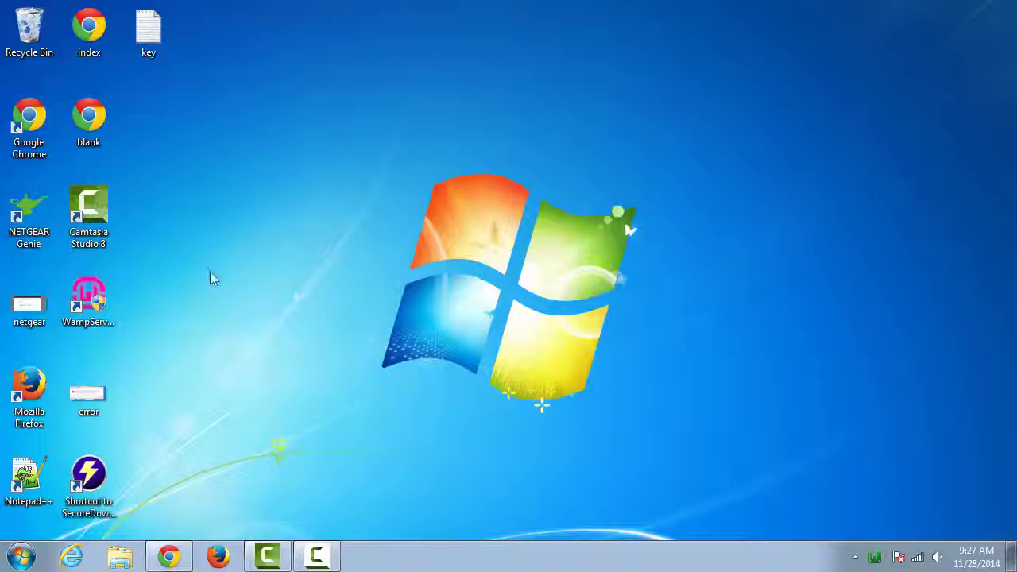
pyautogui.doubleClick(99, 392)
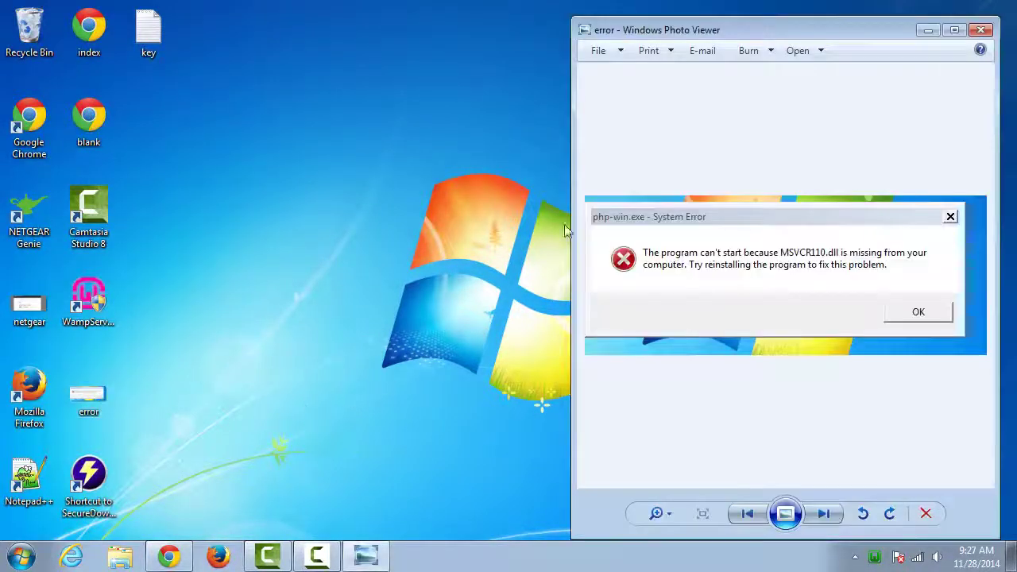
pyautogui.moveTo(759, 33); pyautogui.dragTo(235, 24)
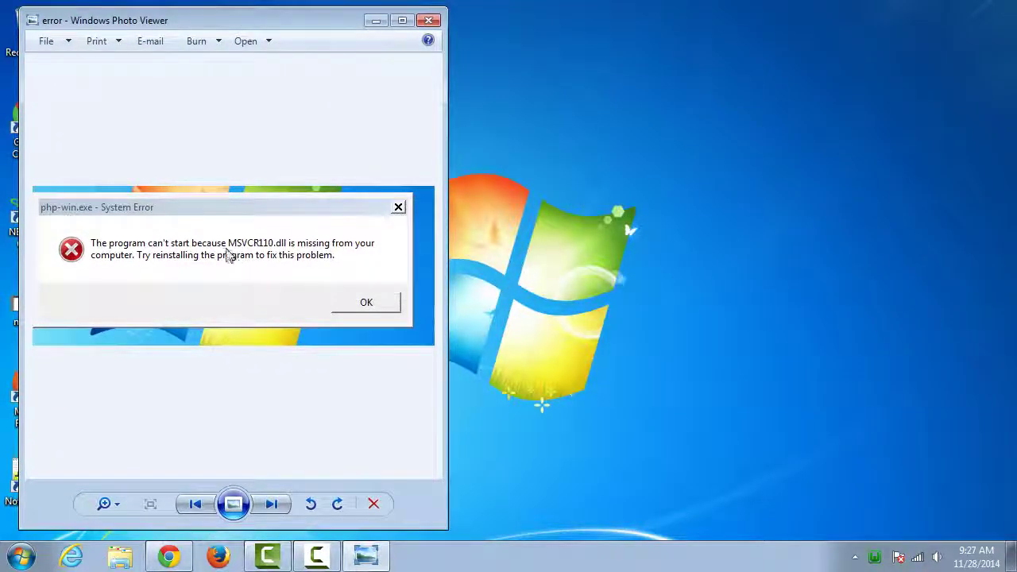
pyautogui.click(402, 20)
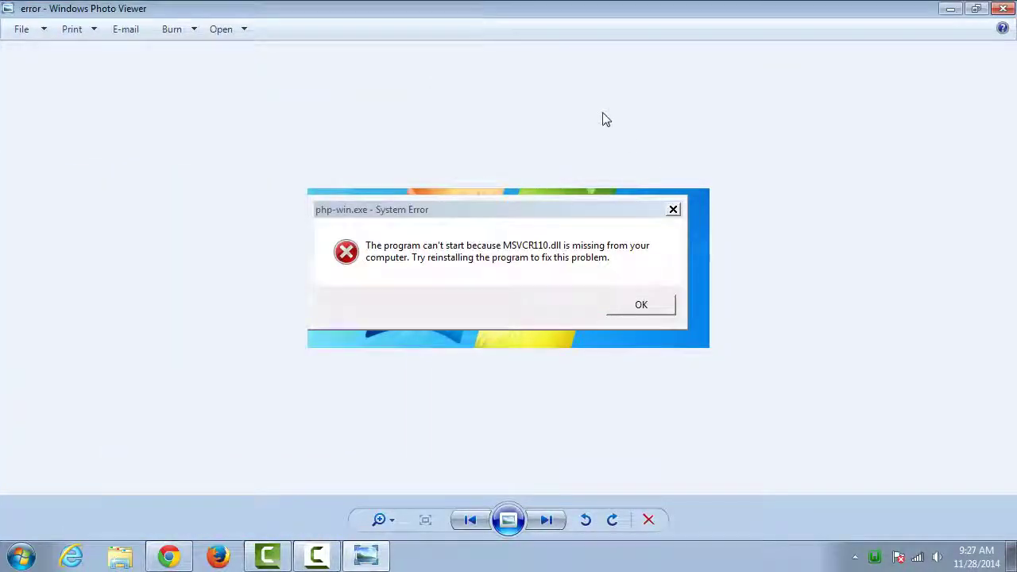
pyautogui.click(379, 521)
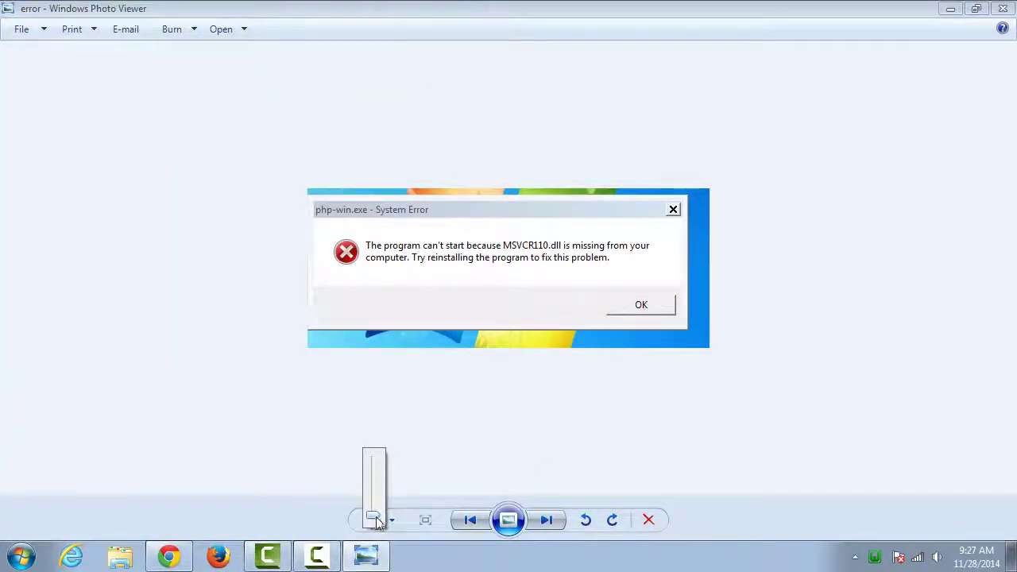
pyautogui.moveTo(374, 515); pyautogui.dragTo(378, 492)
pyautogui.scroll(-3, 378, 492)
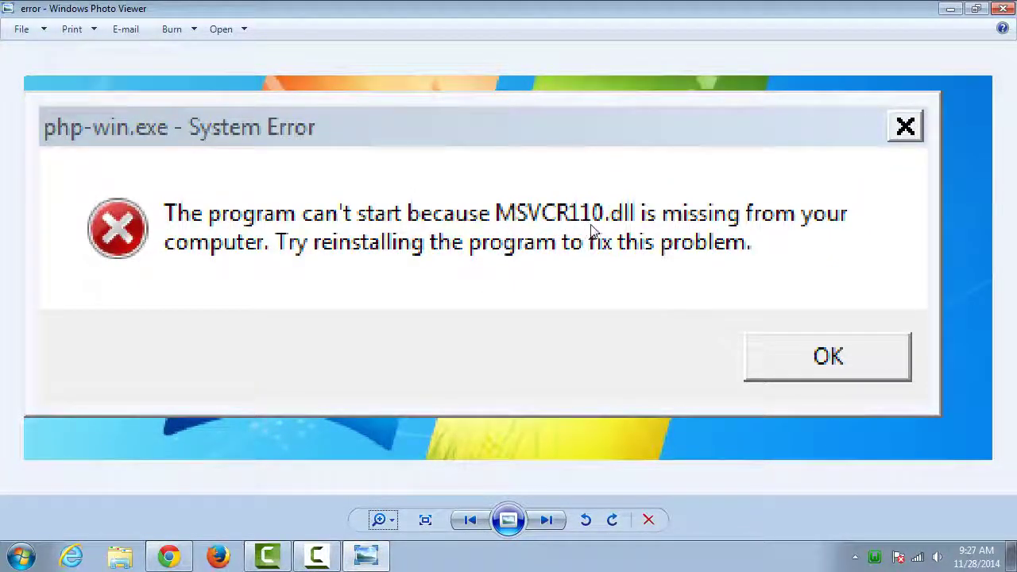
pyautogui.click(168, 556)
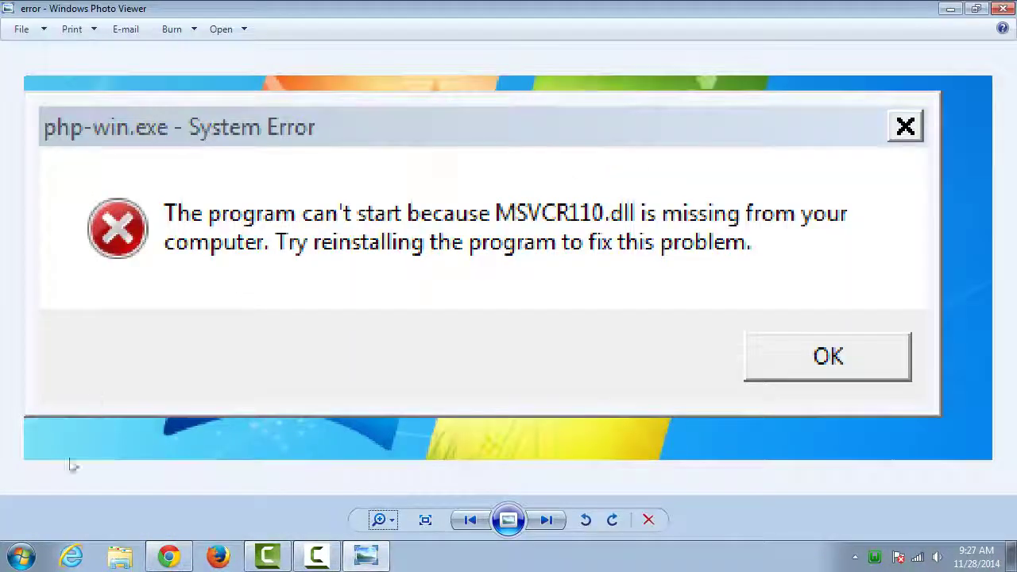
pyautogui.press('super')
pyautogui.write('s')
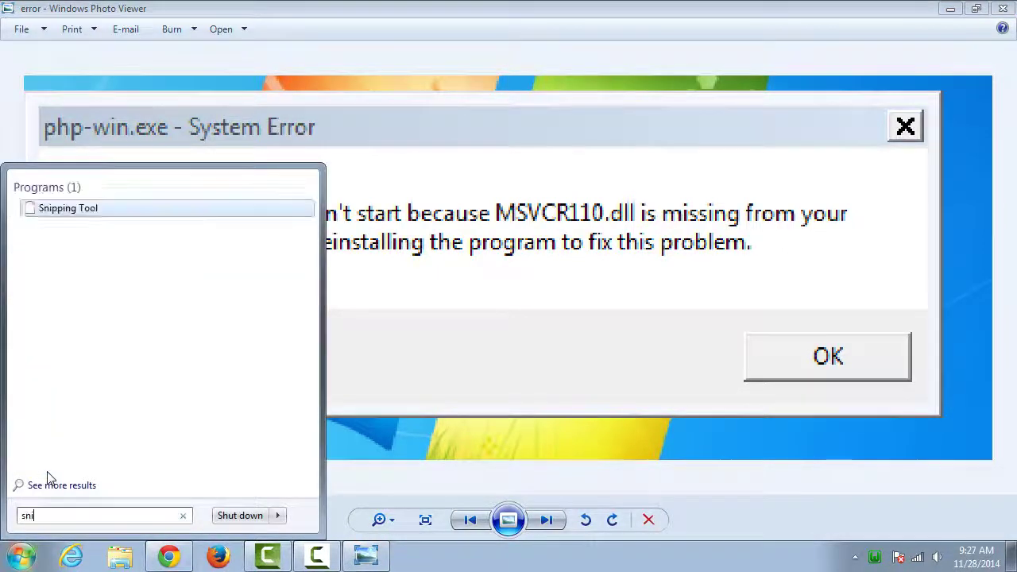
pyautogui.write('ni')
pyautogui.click(40, 209)
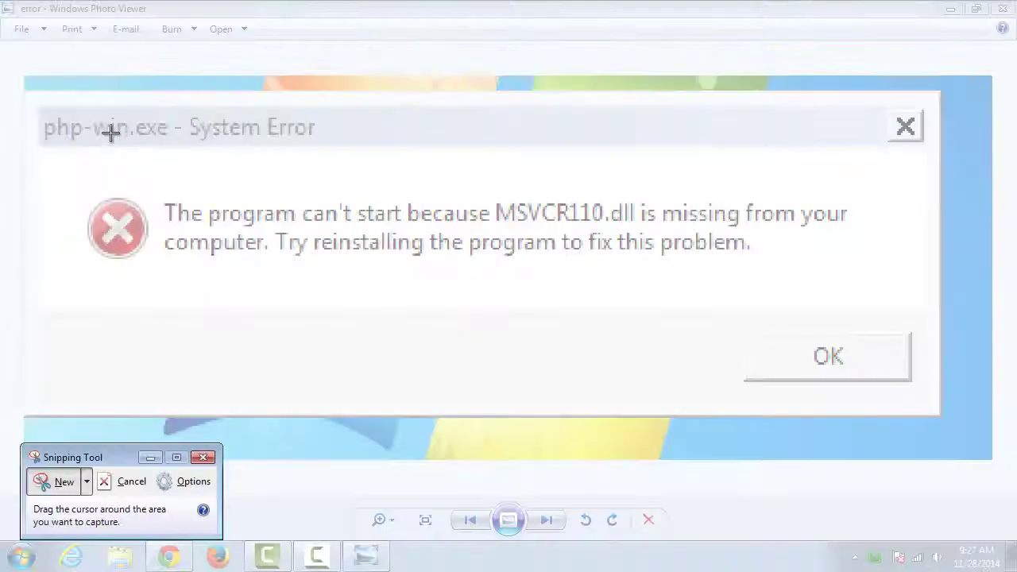
pyautogui.moveTo(57, 111); pyautogui.dragTo(962, 336)
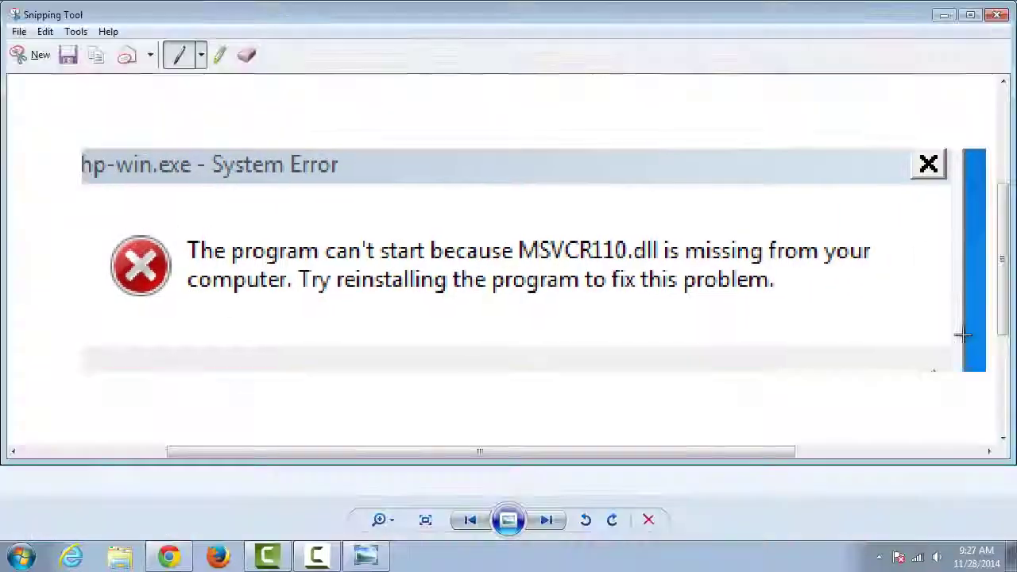
pyautogui.click(997, 16)
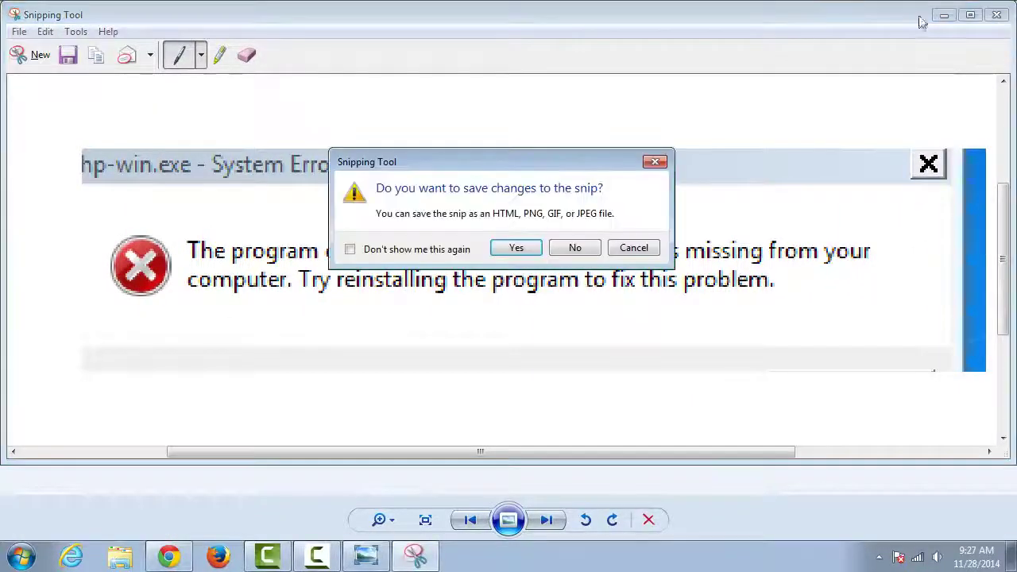
pyautogui.click(556, 249)
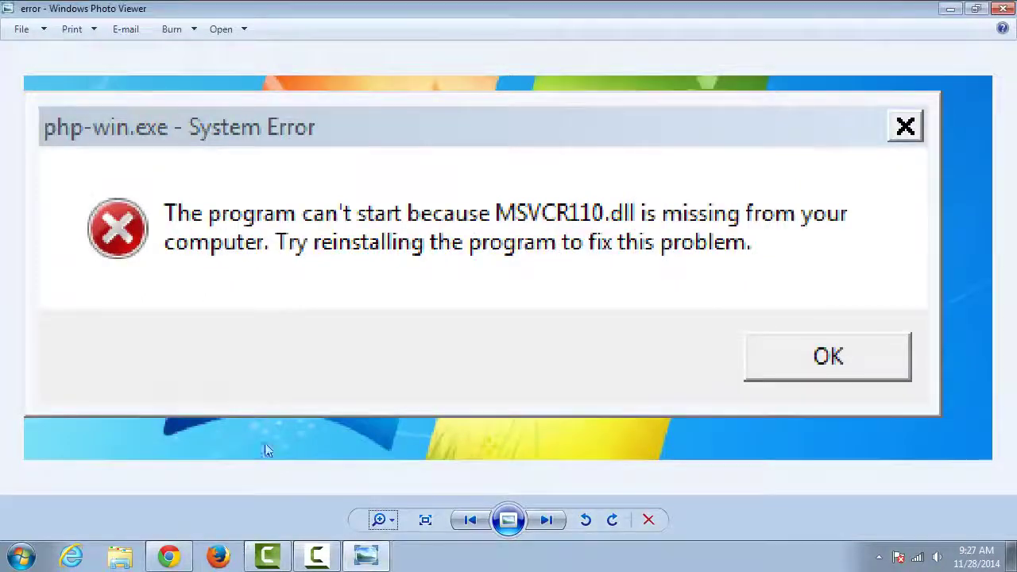
pyautogui.click(27, 556)
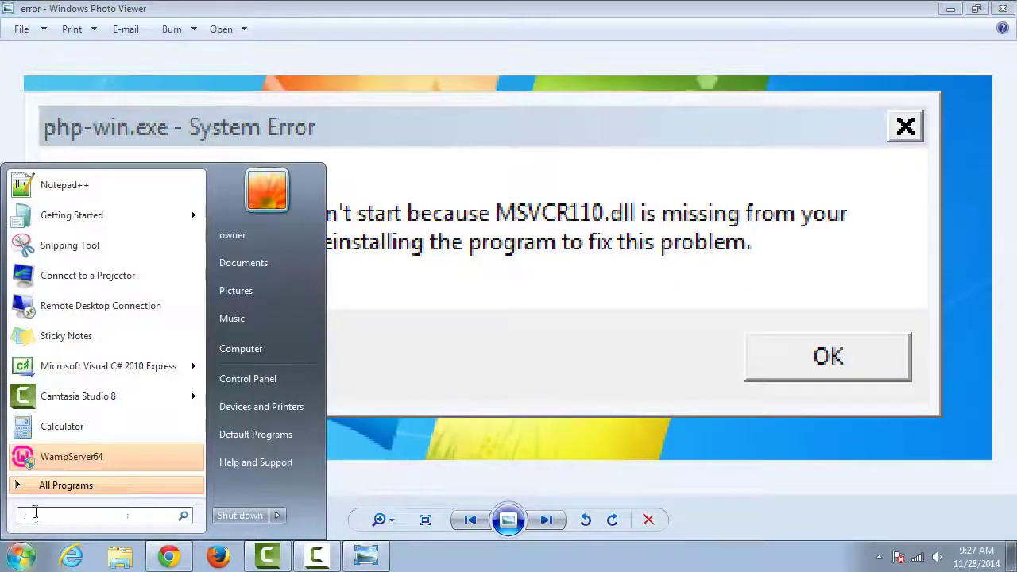
pyautogui.write('sni')
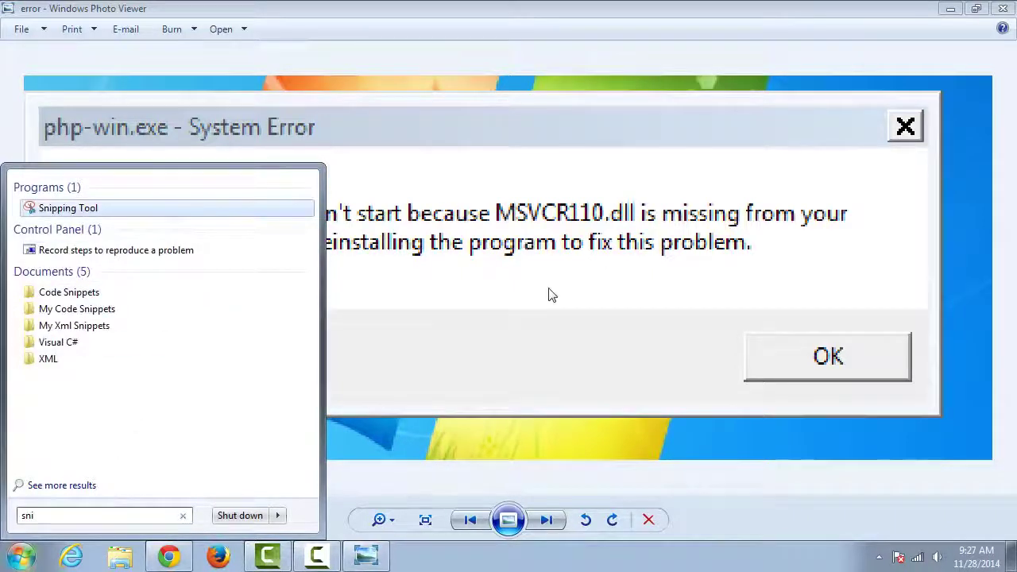
pyautogui.press('Return')
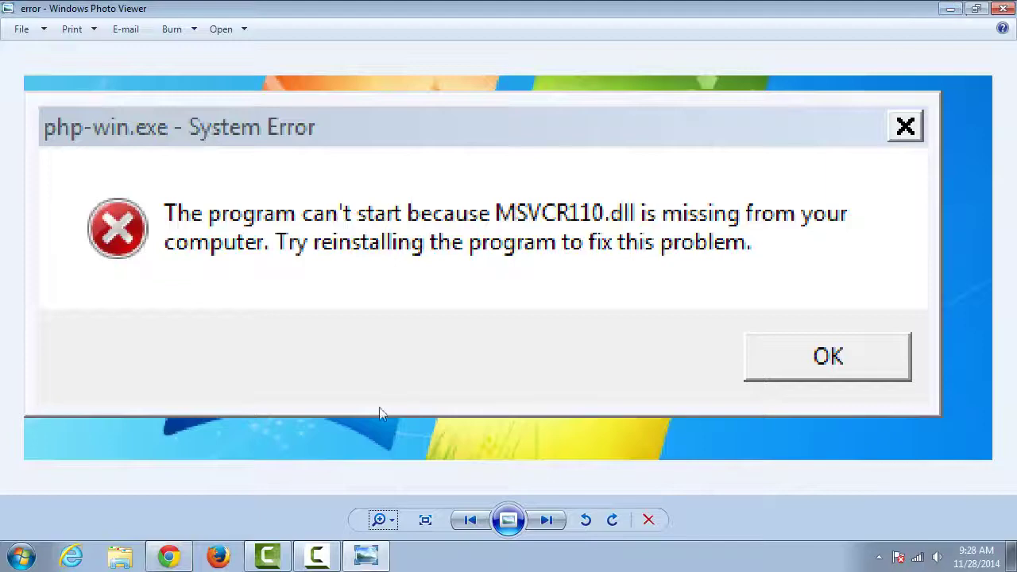
# Reduce the browser and the error image to smaller windows and arrange them side by side.
pyautogui.click(187, 549)
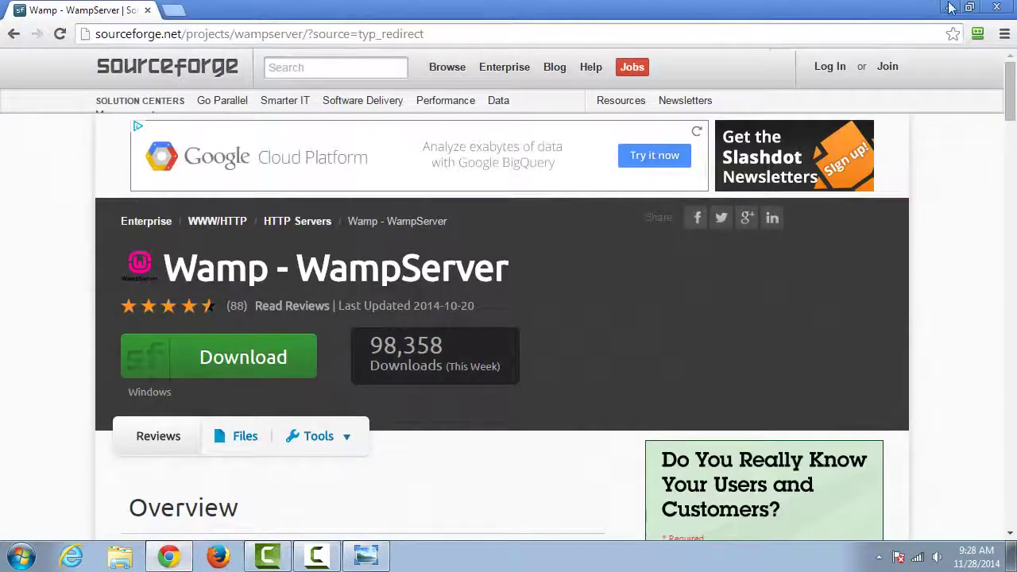
pyautogui.click(972, 7)
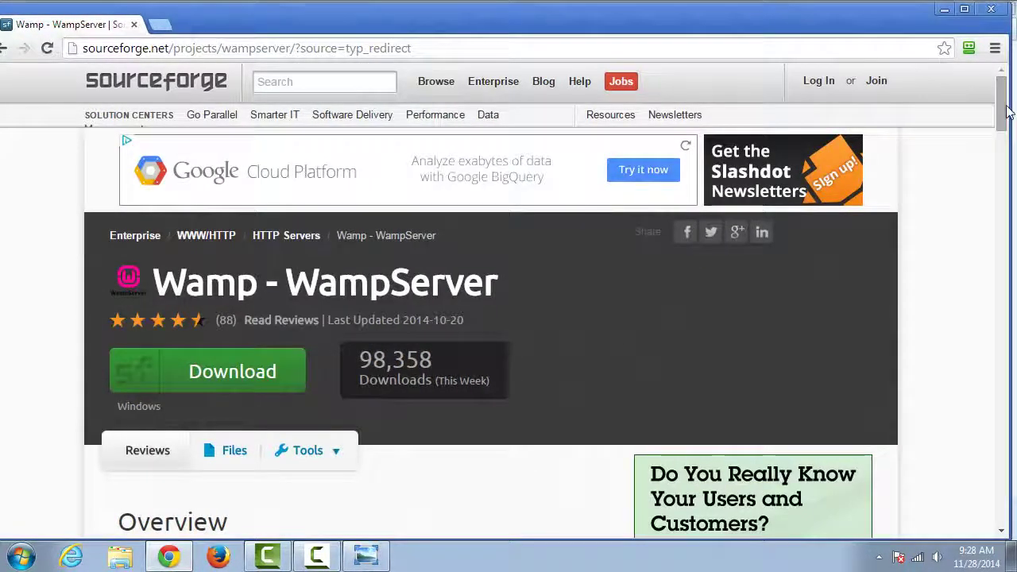
pyautogui.moveTo(1011, 111); pyautogui.dragTo(483, 112)
pyautogui.click(588, 10)
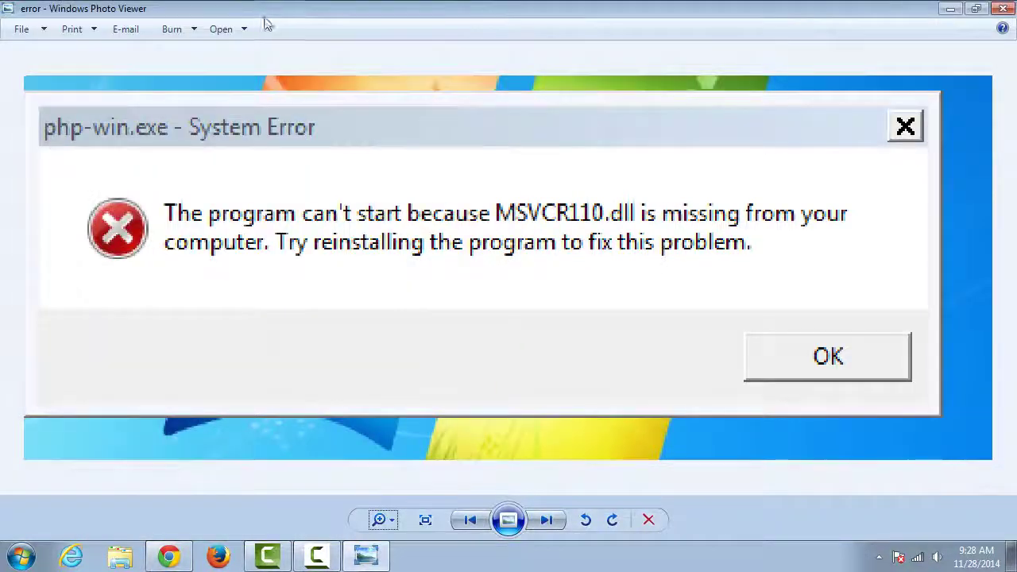
pyautogui.doubleClick(319, 10)
pyautogui.moveTo(397, 22); pyautogui.dragTo(765, 1)
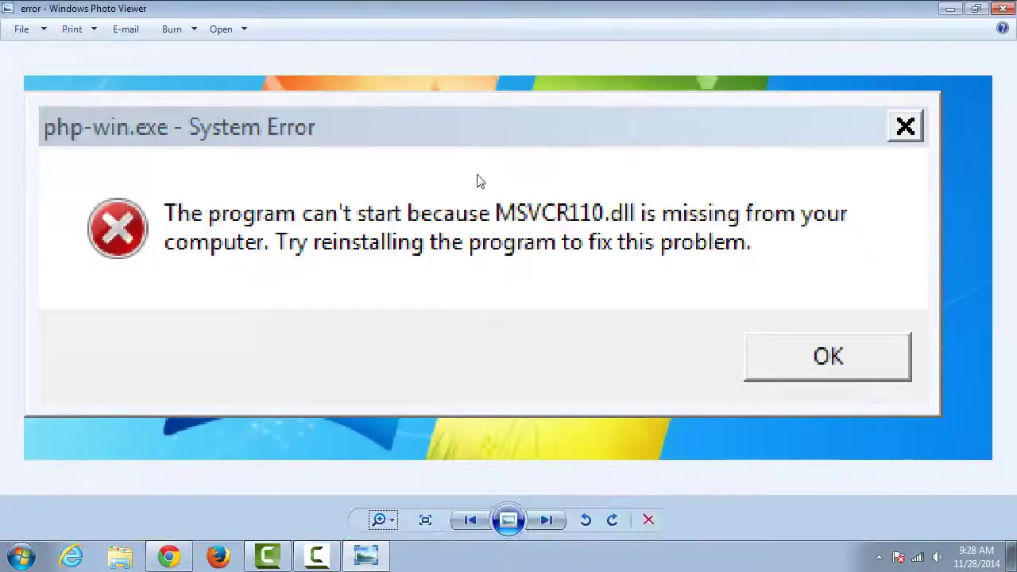
pyautogui.click(976, 8)
pyautogui.moveTo(395, 33); pyautogui.dragTo(807, 30)
# Search Google for "msvcr110.dll missing" in a new browser tab, with the error image alongside.
pyautogui.click(159, 32)
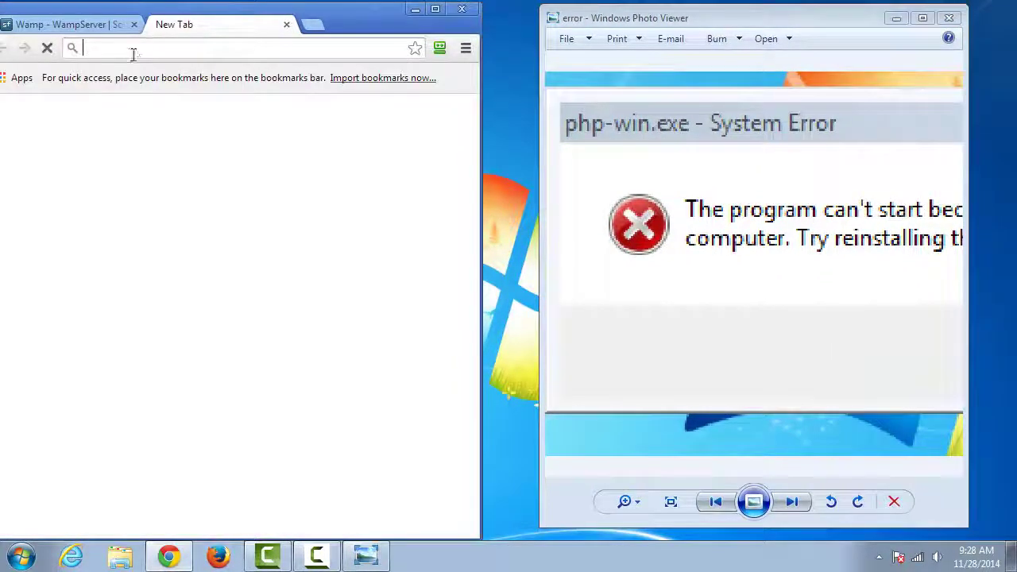
pyautogui.write('google')
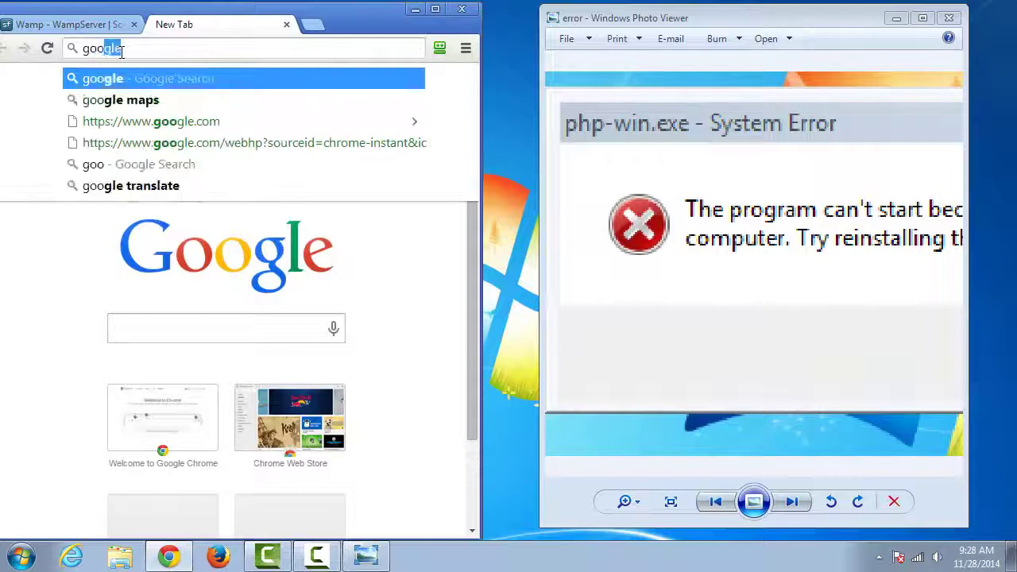
pyautogui.press('Return')
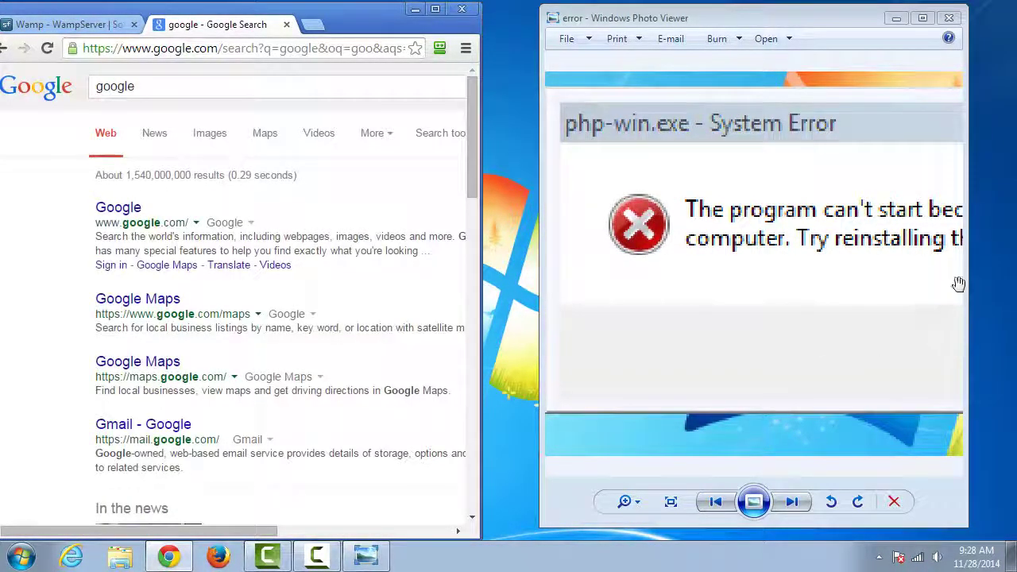
pyautogui.moveTo(541, 213); pyautogui.dragTo(506, 184)
pyautogui.moveTo(150, 85); pyautogui.dragTo(42, 84)
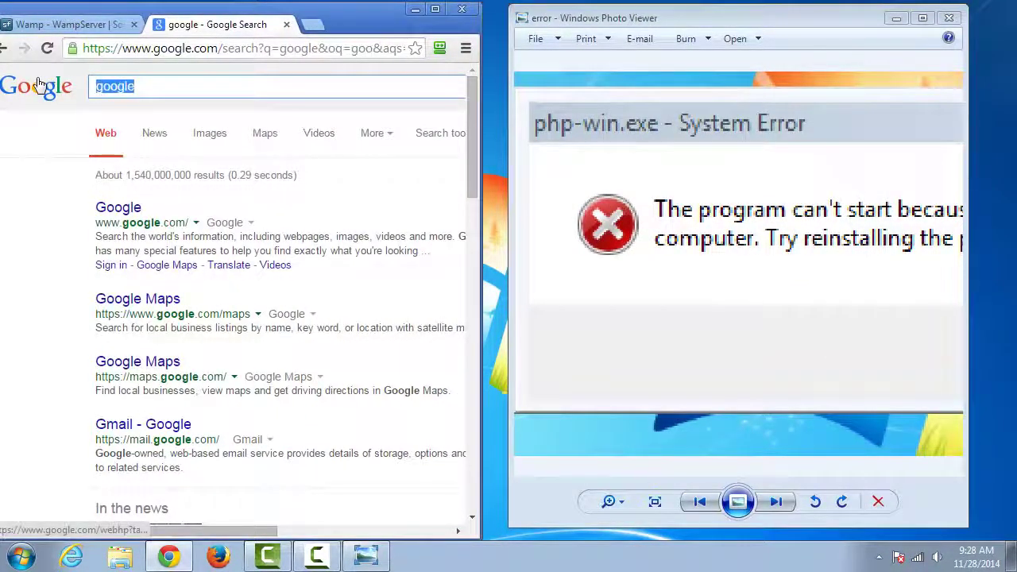
pyautogui.write('MSVCR')
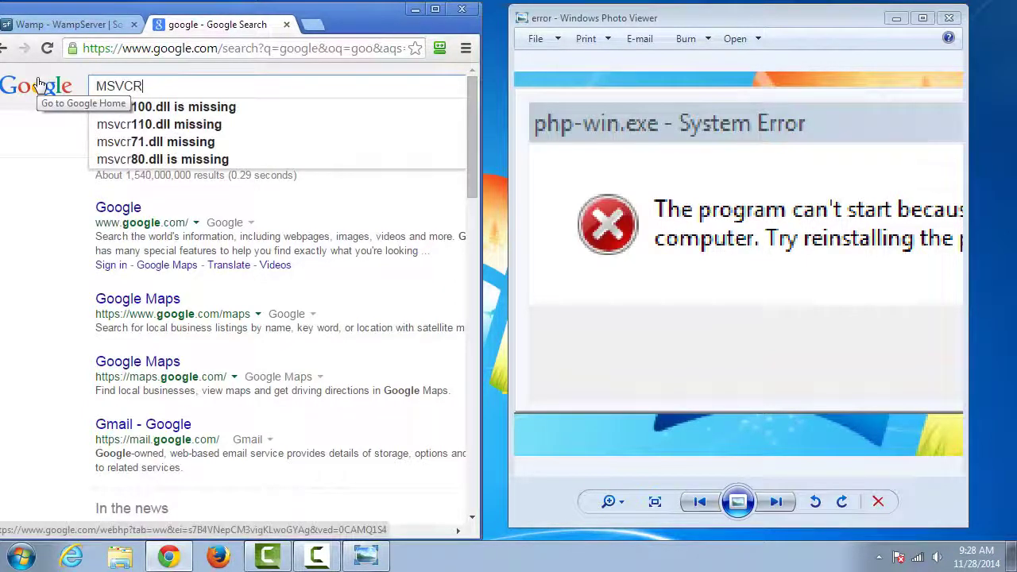
pyautogui.click(171, 125)
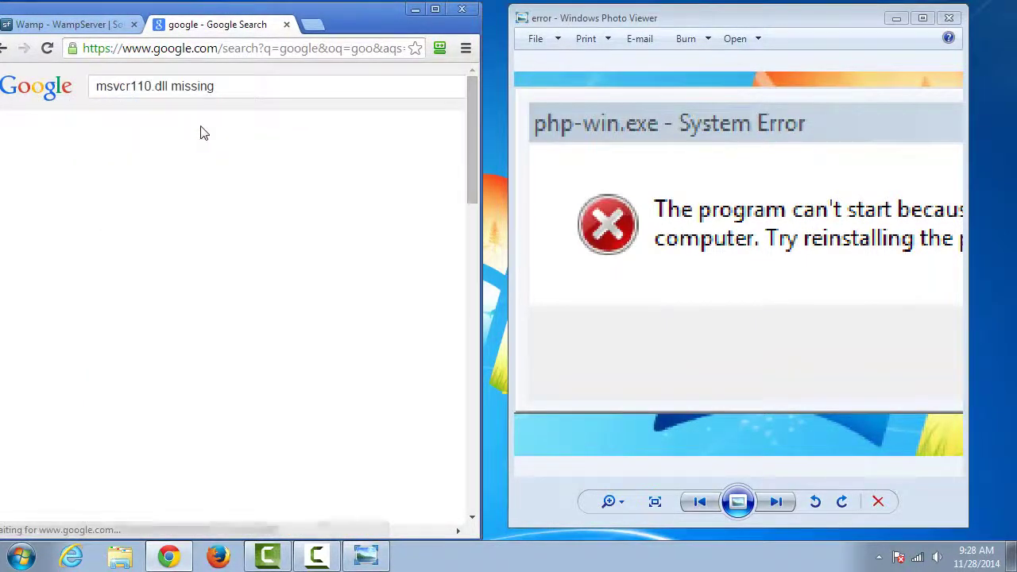
# Narrow the error image window, widen the browser and open the Microsoft Community result about the missing MSVCR110.dll.
pyautogui.moveTo(512, 149); pyautogui.dragTo(633, 150)
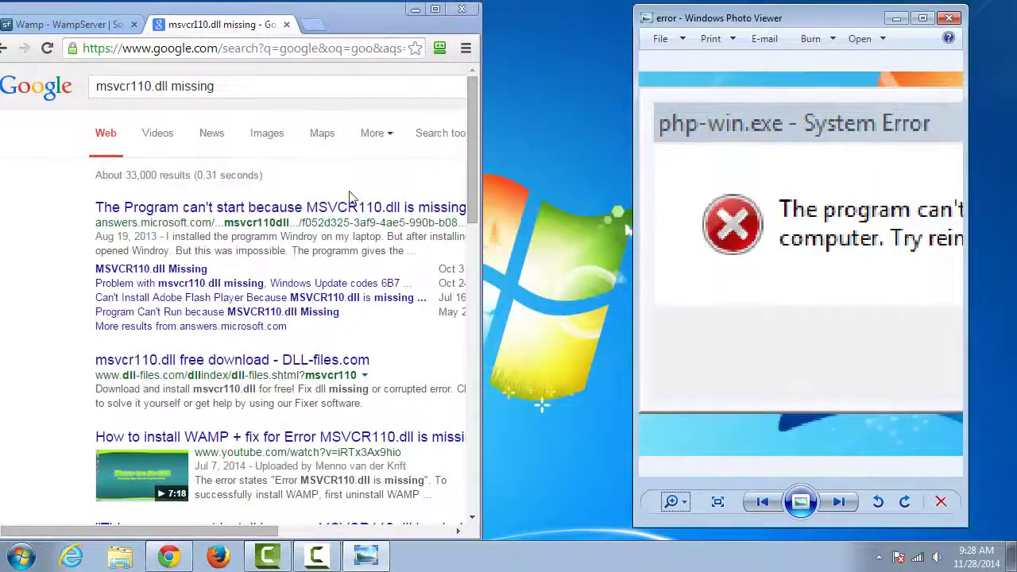
pyautogui.moveTo(480, 213); pyautogui.dragTo(769, 213)
pyautogui.click(429, 209)
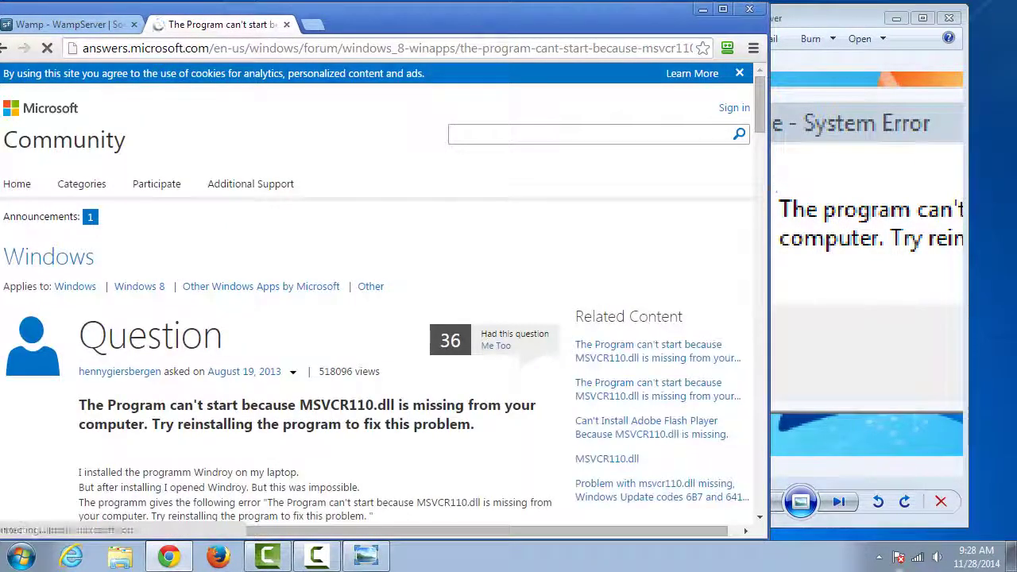
# Check the WampServer icon among the hidden notification icons and widen the browser to nearly the full screen width.
pyautogui.click(879, 557)
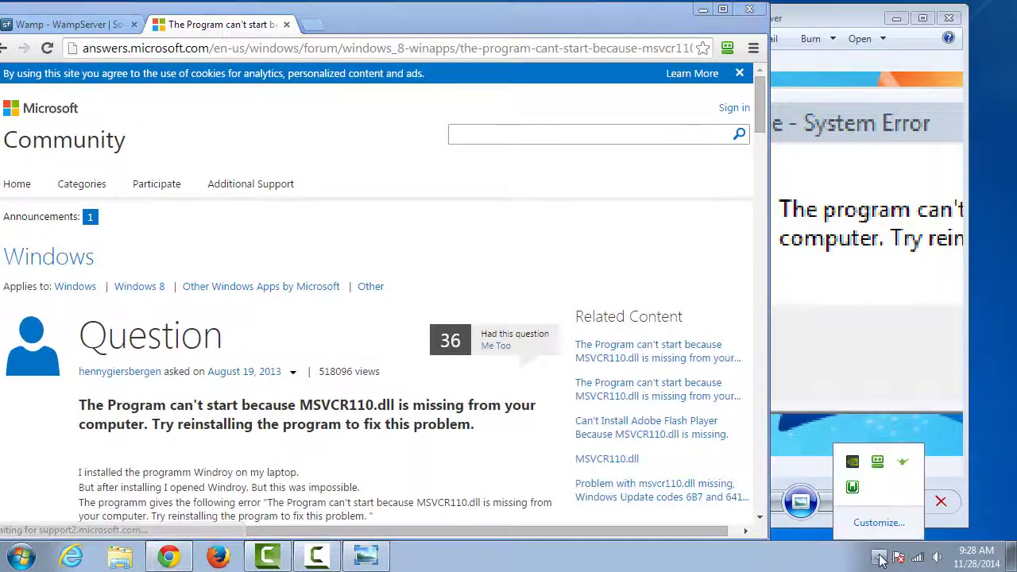
pyautogui.click(852, 489)
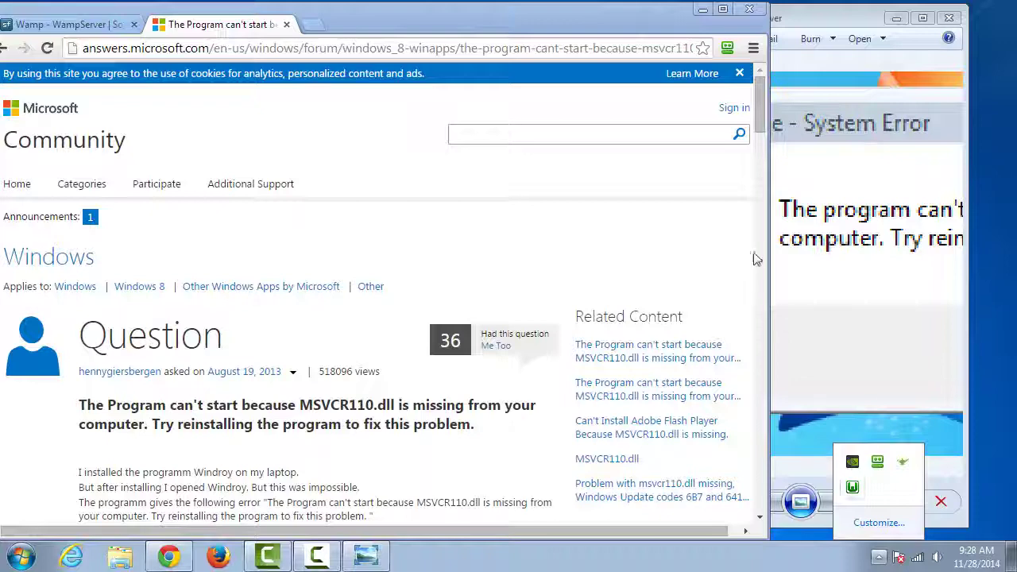
pyautogui.moveTo(766, 244); pyautogui.dragTo(1003, 230)
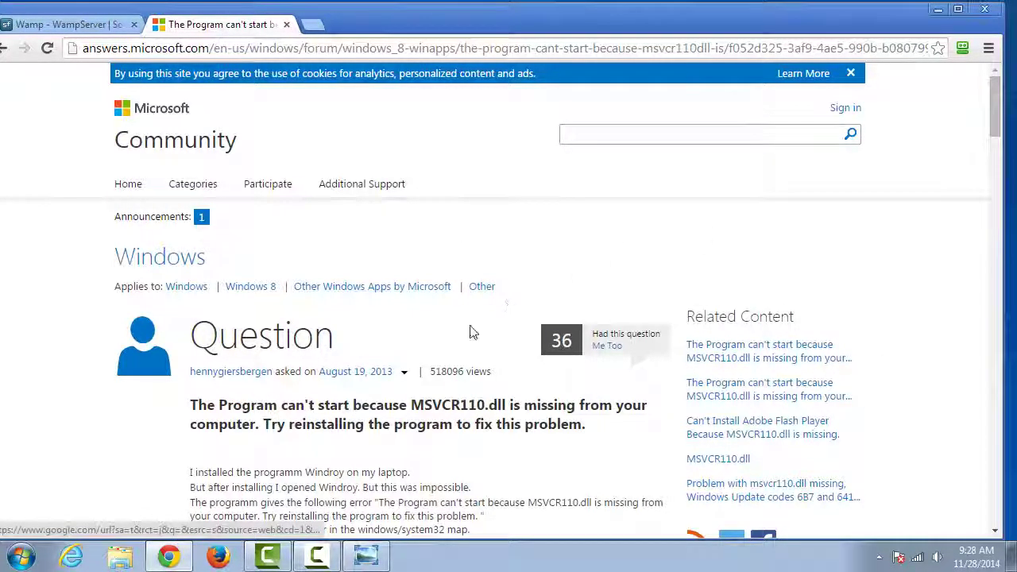
pyautogui.press('super')
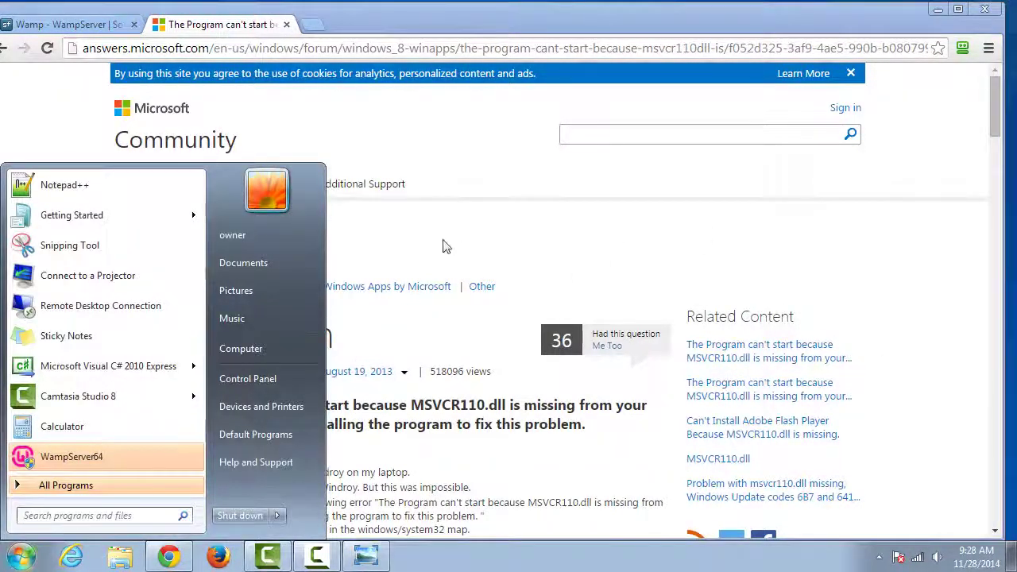
pyautogui.press('super')
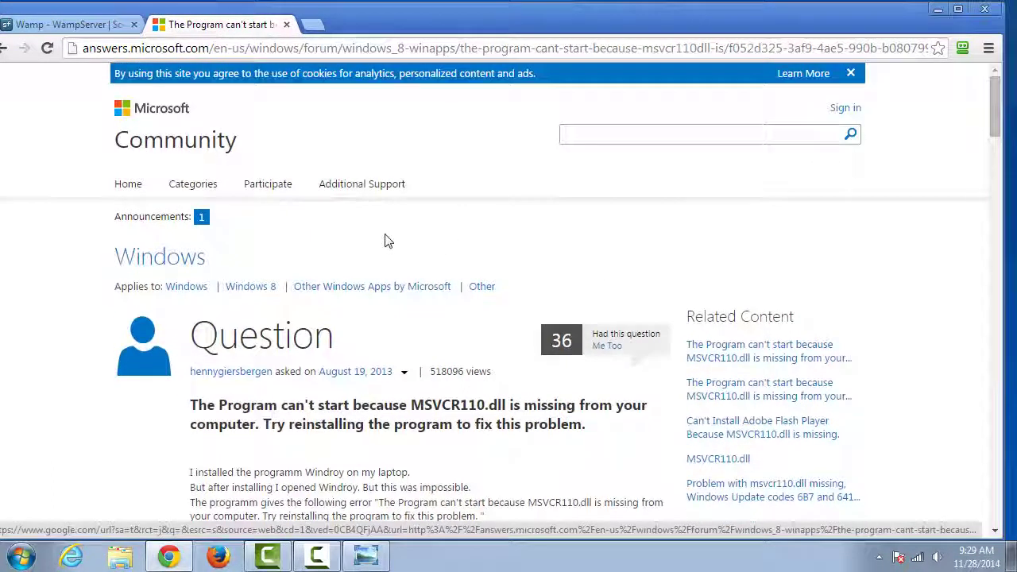
# Read the support engineer's answer in the thread and open its Microsoft download link with id=30679.
pyautogui.scroll(-2, 397, 239)
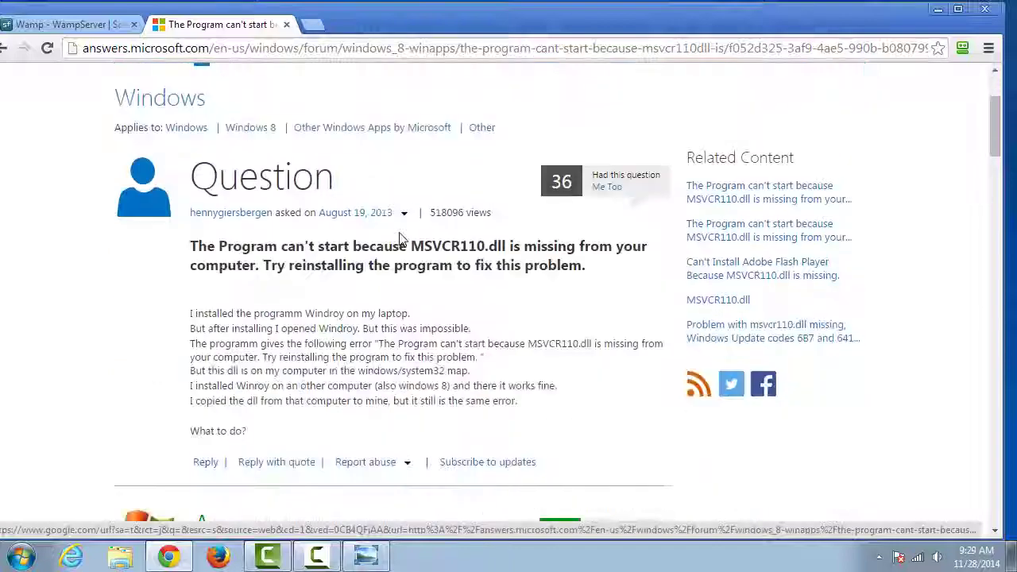
pyautogui.scroll(-5, 400, 238)
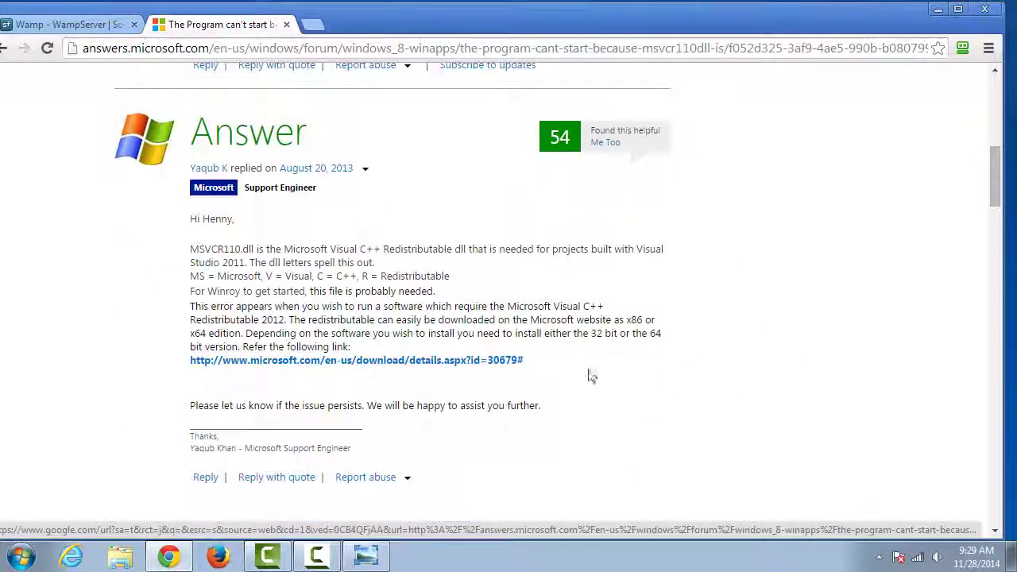
pyautogui.scroll(4, 348, 321)
pyautogui.scroll(-5, 348, 321)
pyautogui.scroll(2, 324, 374)
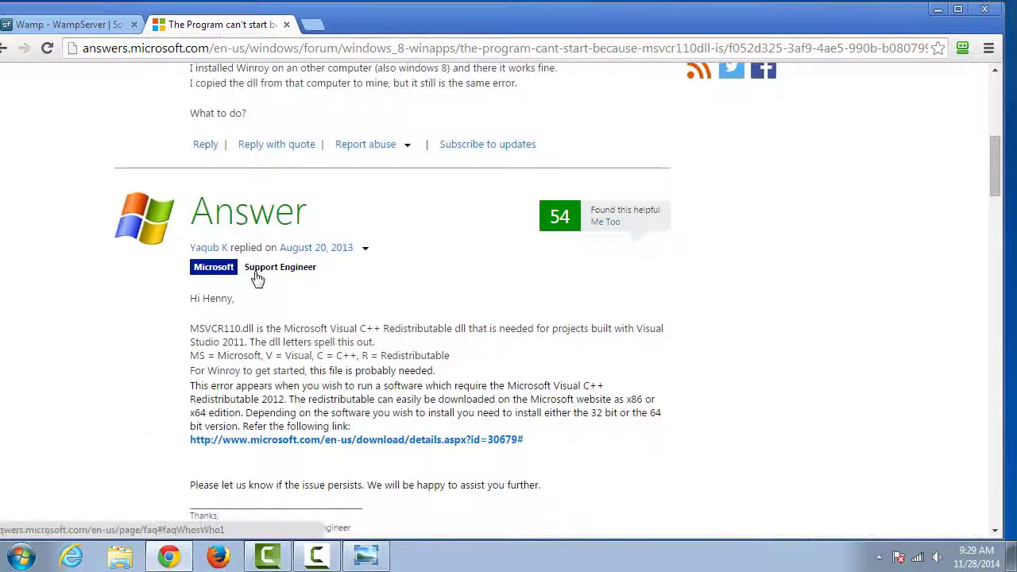
pyautogui.scroll(-2, 291, 277)
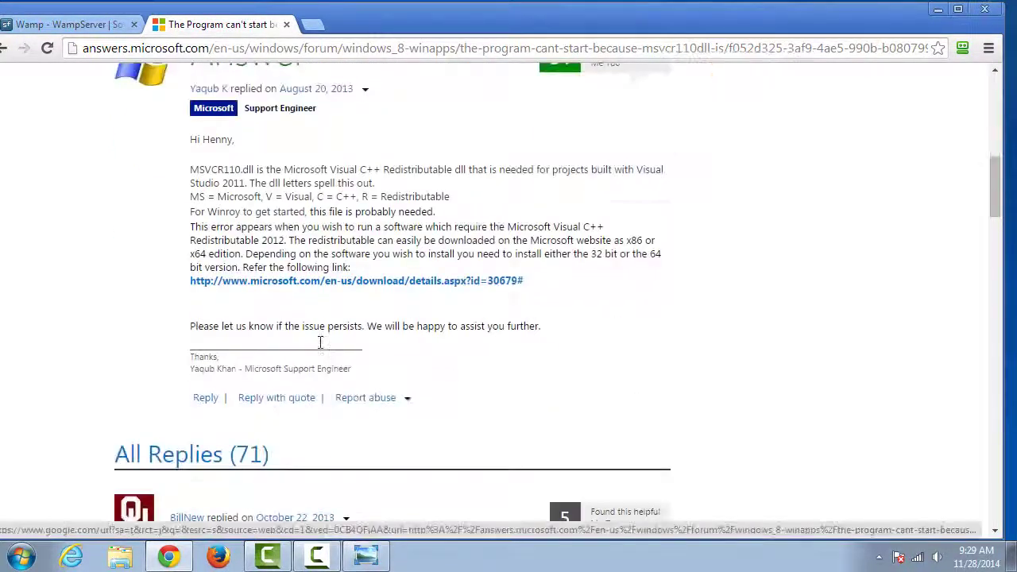
pyautogui.click(291, 282)
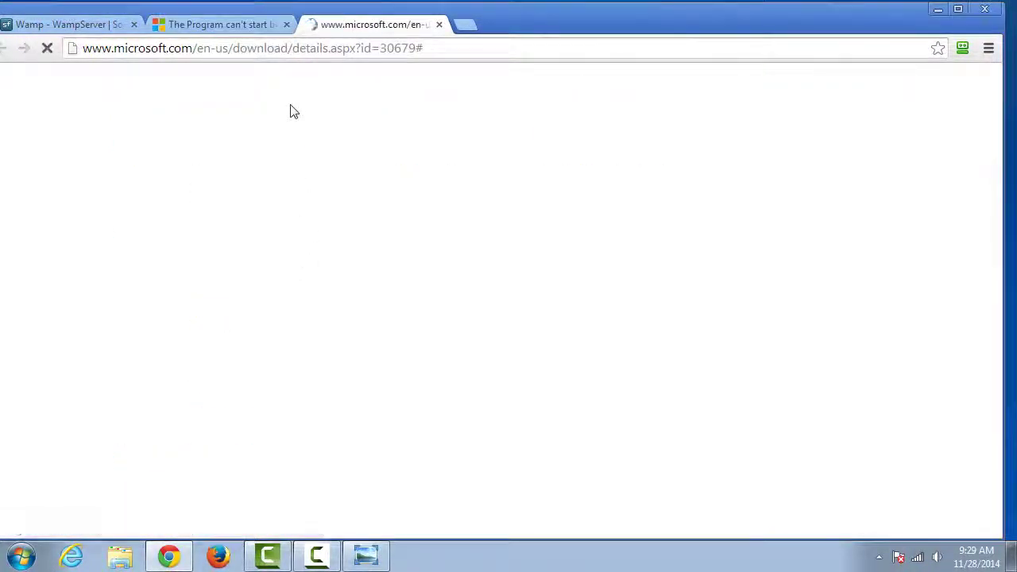
# Look over the Visual C++ Redistributable for Visual Studio 2012 Update 4 download page and highlight "C++ Redistributable Packages" in its description.
pyautogui.scroll(-10, 529, 102)
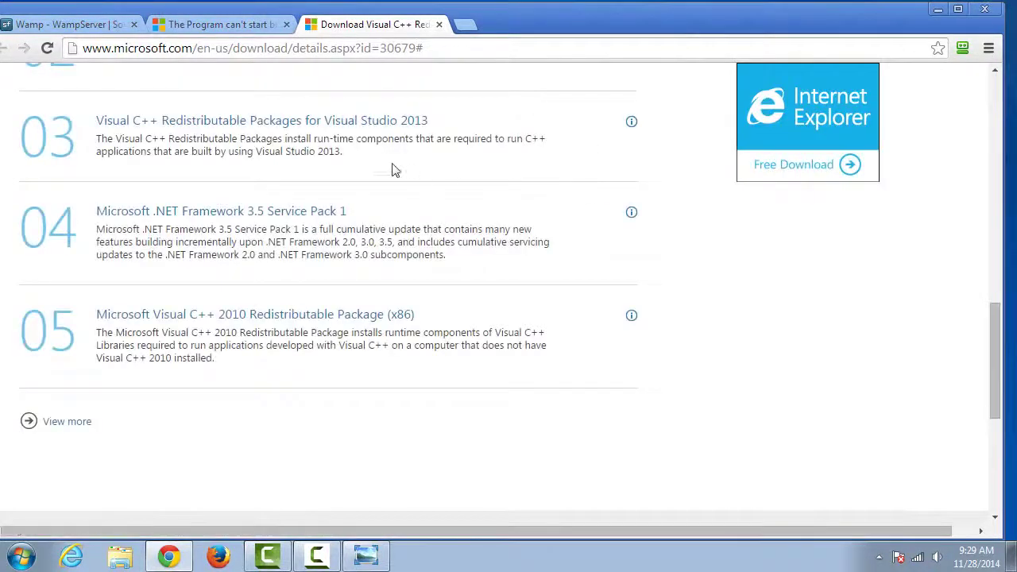
pyautogui.scroll(10, 366, 199)
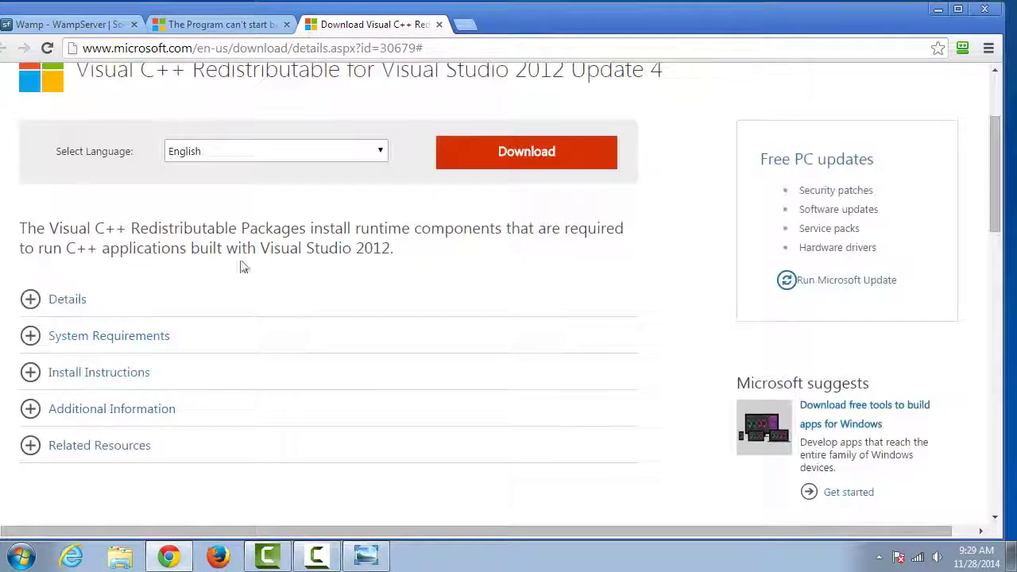
pyautogui.moveTo(95, 226); pyautogui.dragTo(315, 228)
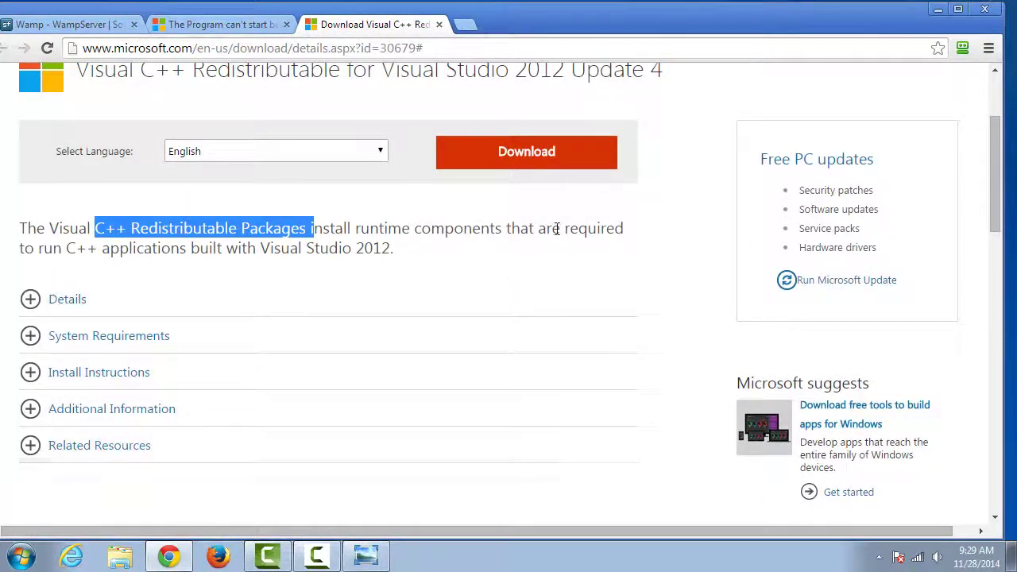
# Open the WampServer 2.5 menu from the hidden notification icons to look through its entries.
pyautogui.click(878, 557)
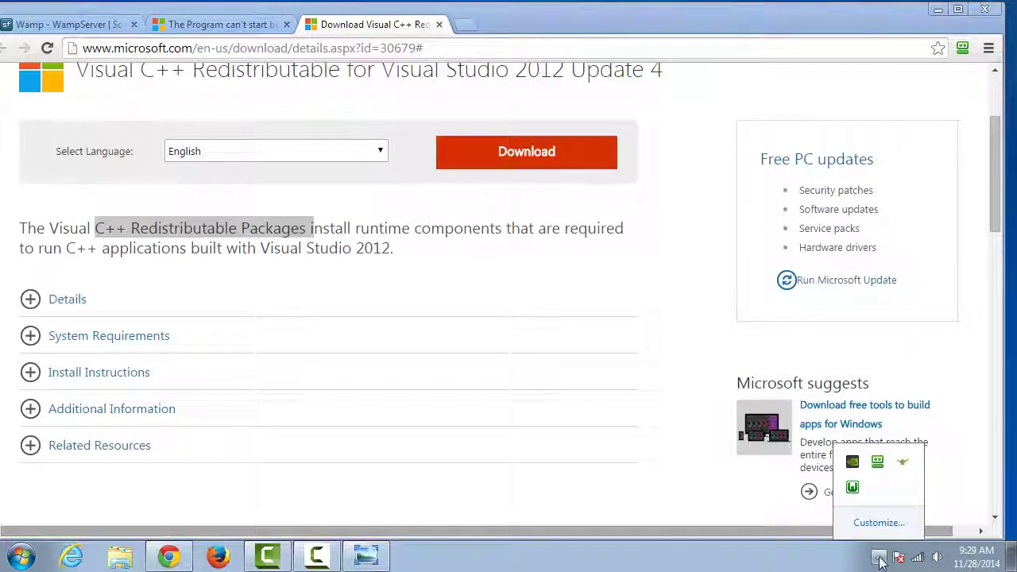
pyautogui.click(853, 489)
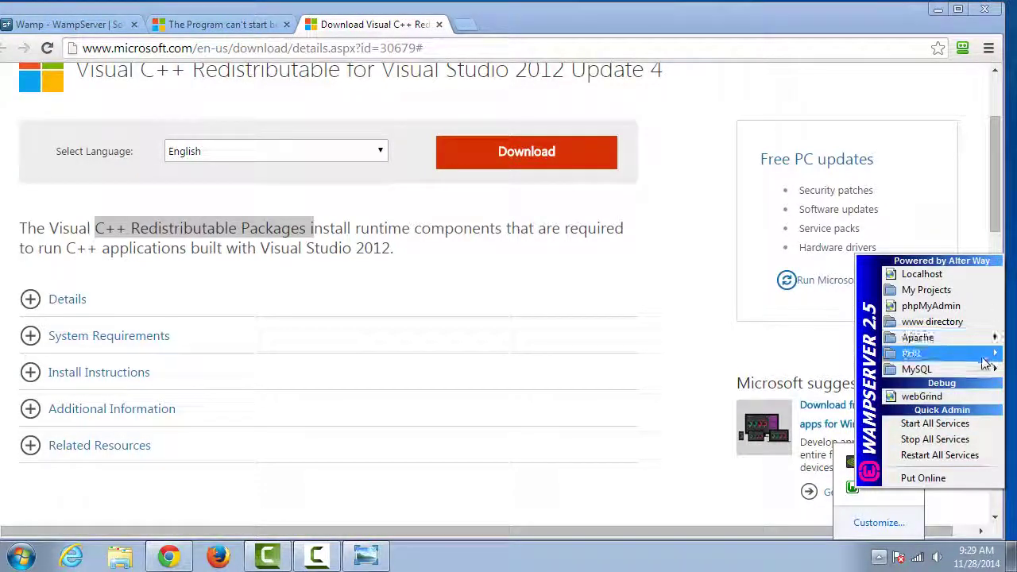
# Look through the Apache submenu of the WampServer menu, including its service options.
pyautogui.moveTo(985, 363)
pyautogui.moveTo(977, 341)
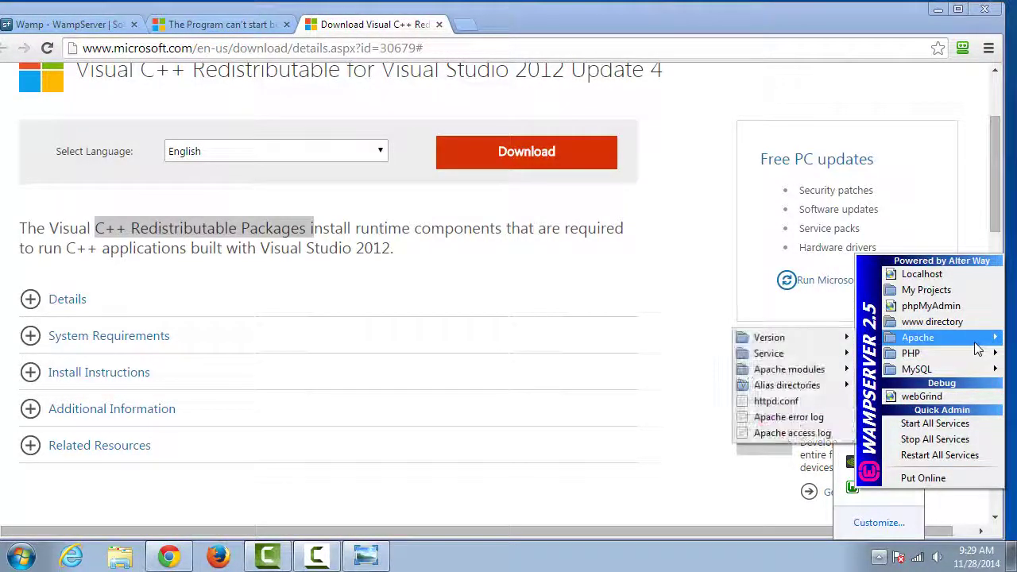
pyautogui.moveTo(783, 360)
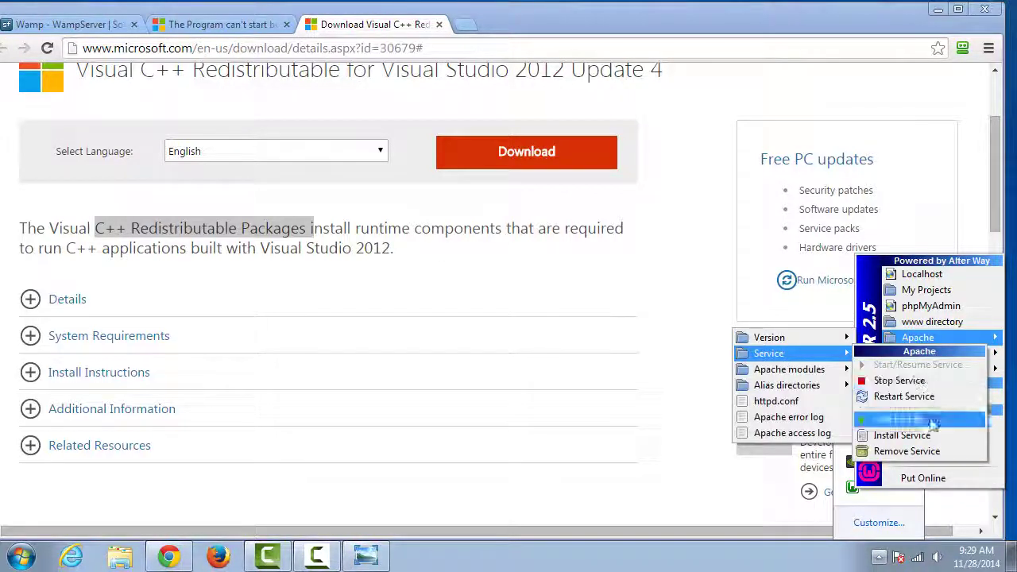
pyautogui.click(907, 442)
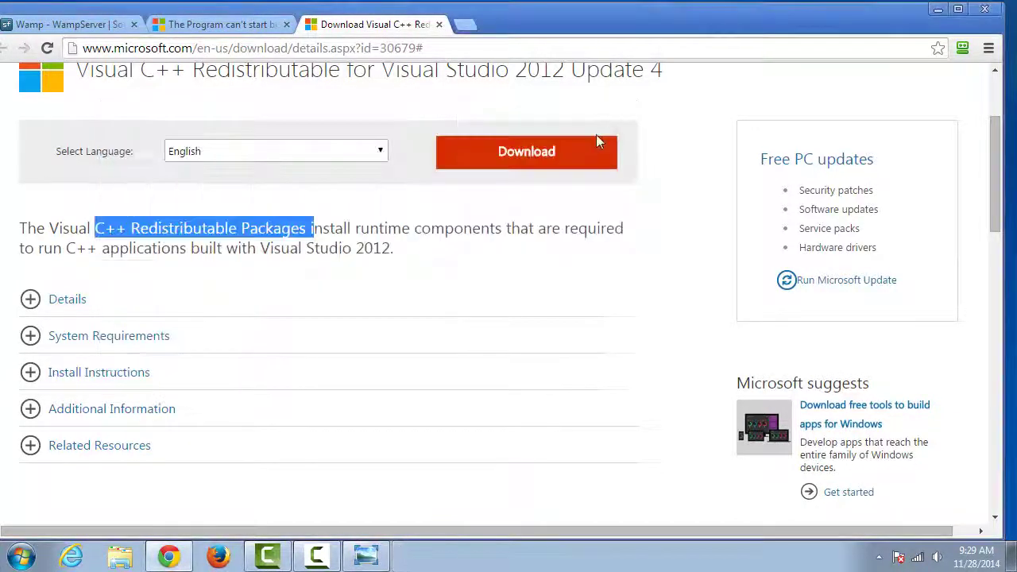
pyautogui.click(617, 116)
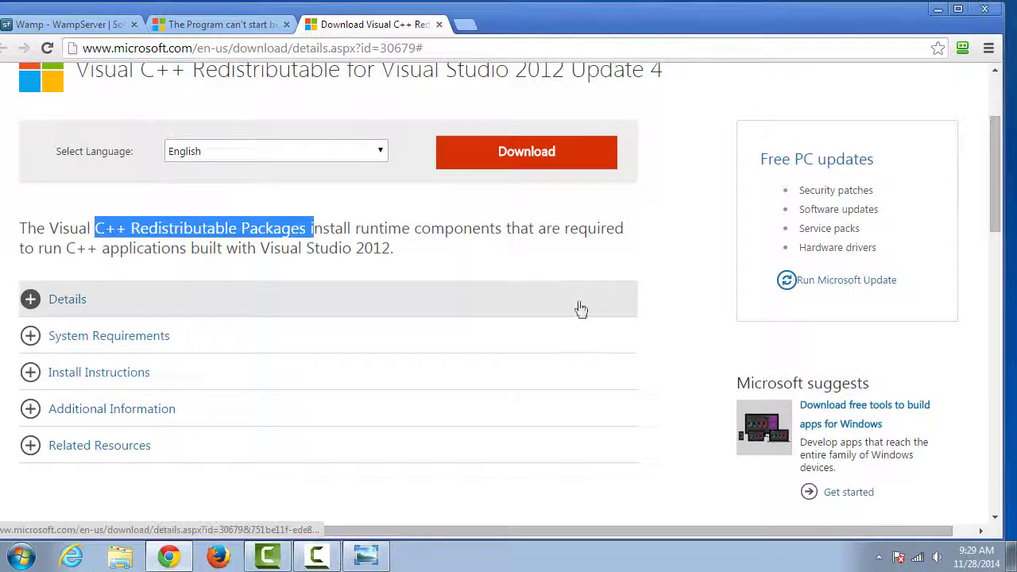
# Close the Visual C++ download and forum thread tabs, the remaining browser window and the error picture in Windows Photo Viewer.
pyautogui.click(879, 557)
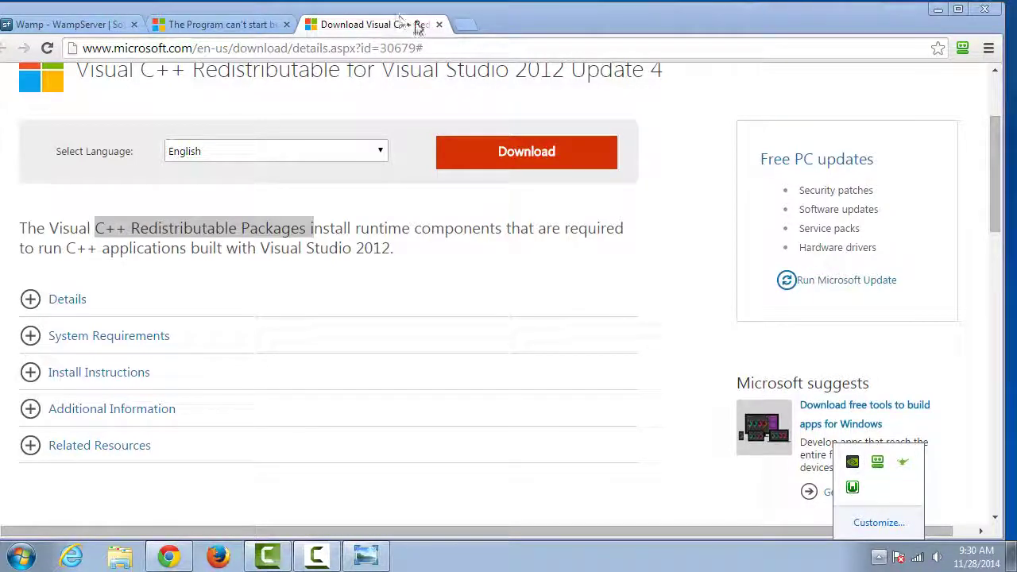
pyautogui.click(439, 25)
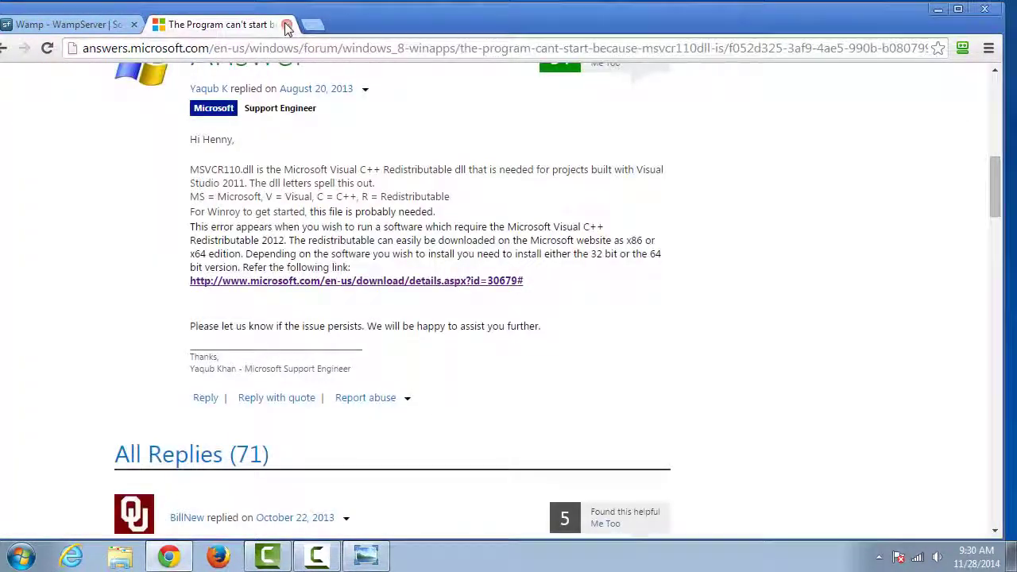
pyautogui.click(287, 27)
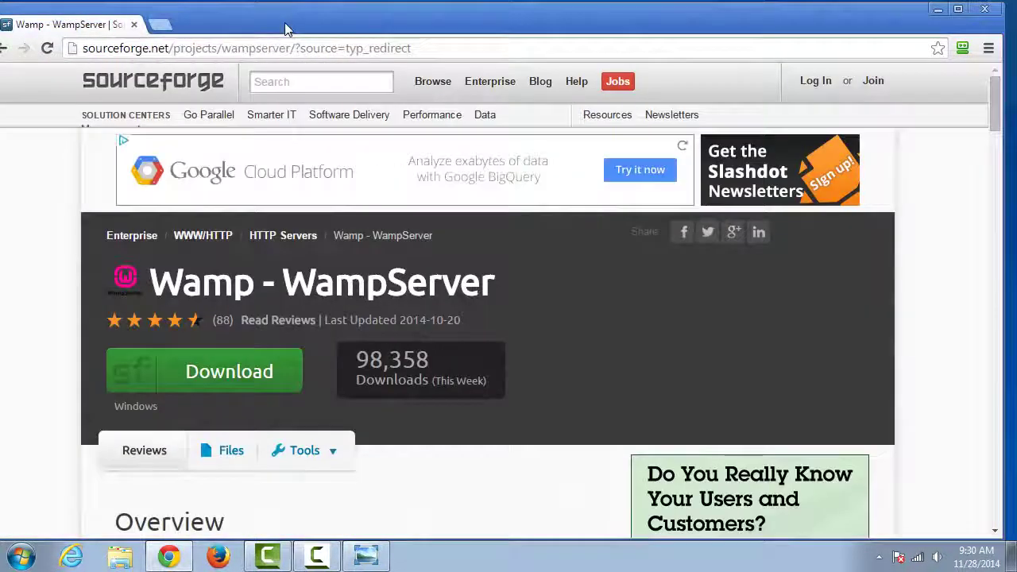
pyautogui.click(958, 9)
pyautogui.click(950, 8)
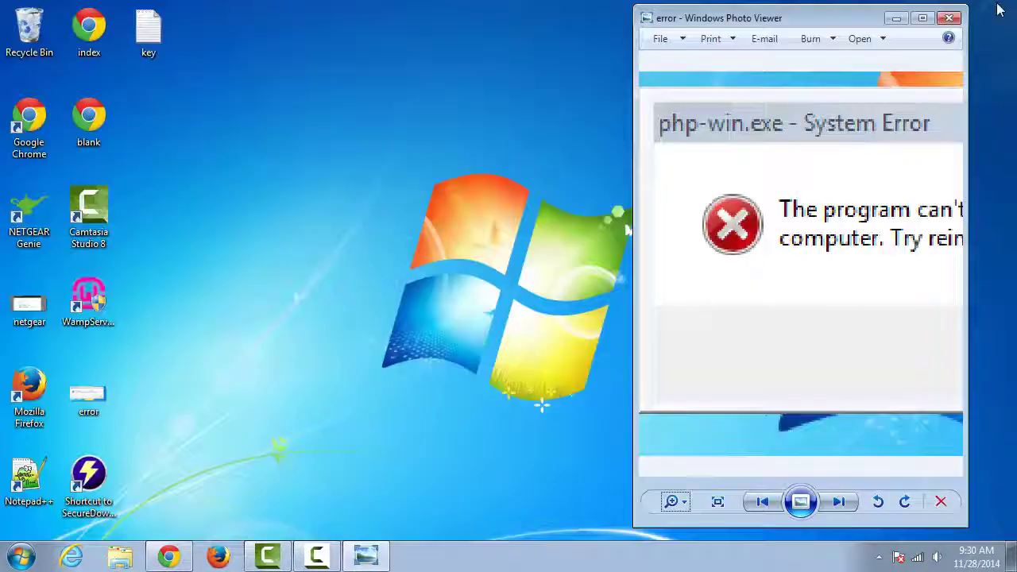
pyautogui.click(949, 19)
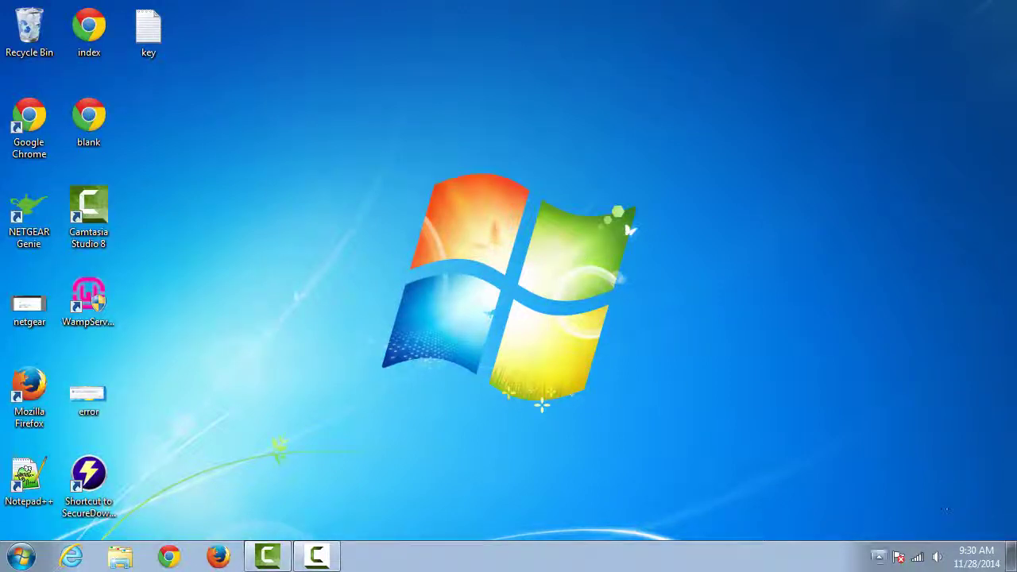
# View the phpMyAdmin start page from the WampServer menu and close its browser window.
pyautogui.click(879, 557)
pyautogui.rightClick(852, 488)
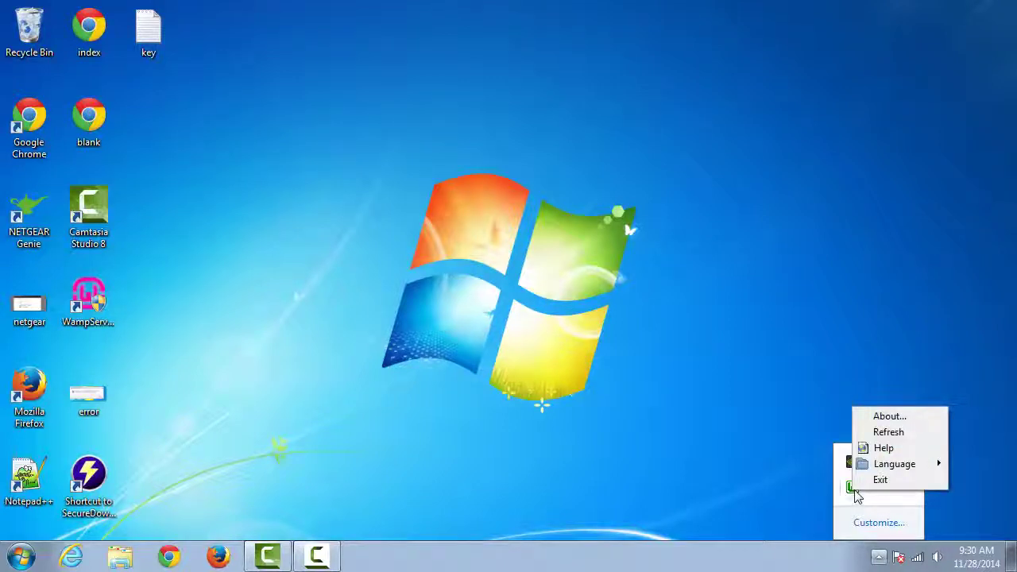
pyautogui.click(807, 475)
pyautogui.click(879, 557)
pyautogui.click(850, 487)
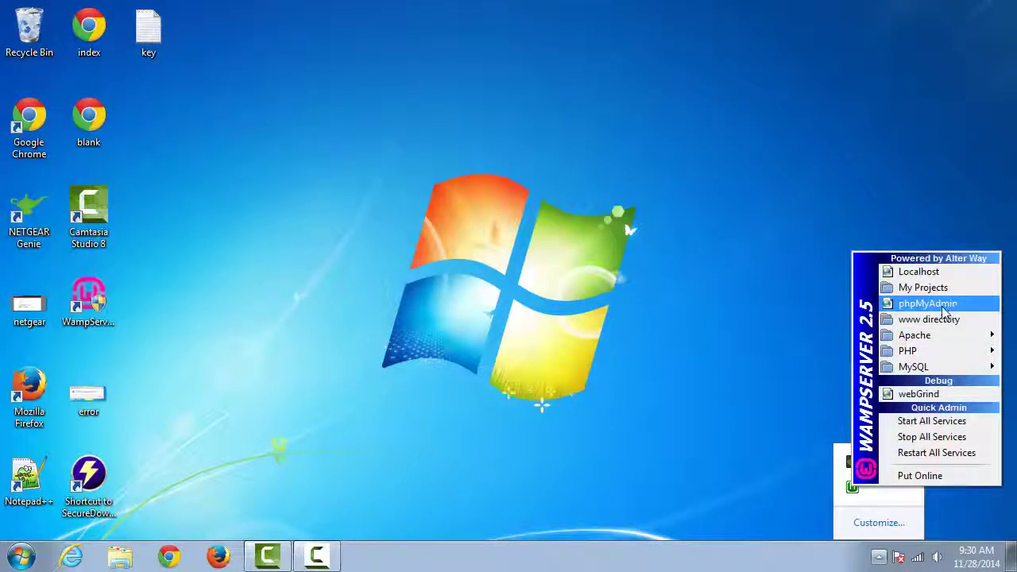
pyautogui.click(943, 305)
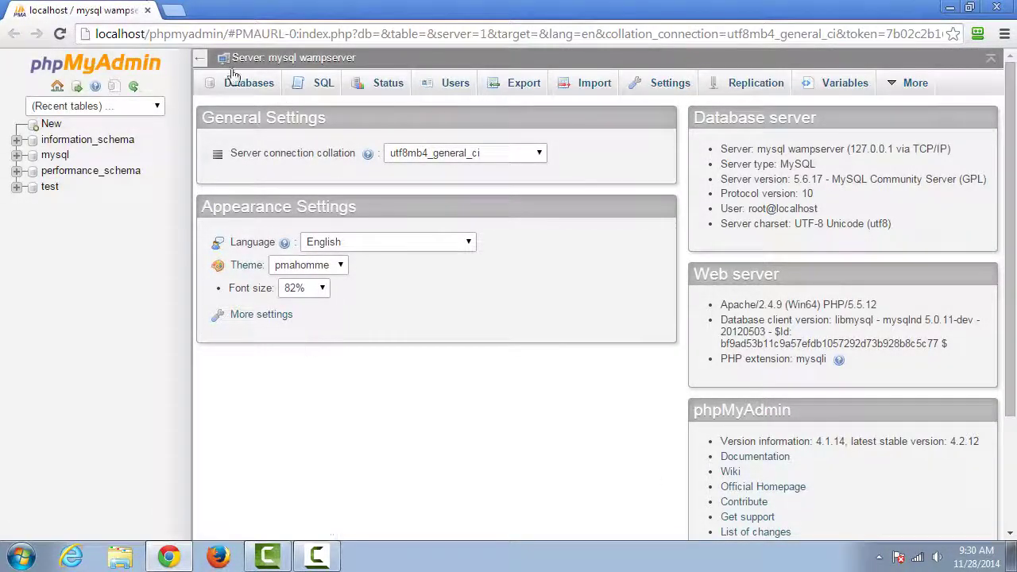
pyautogui.click(996, 7)
# Look through the Apache and PHP submenus of WampServer, including the list of PHP settings.
pyautogui.click(878, 557)
pyautogui.click(851, 487)
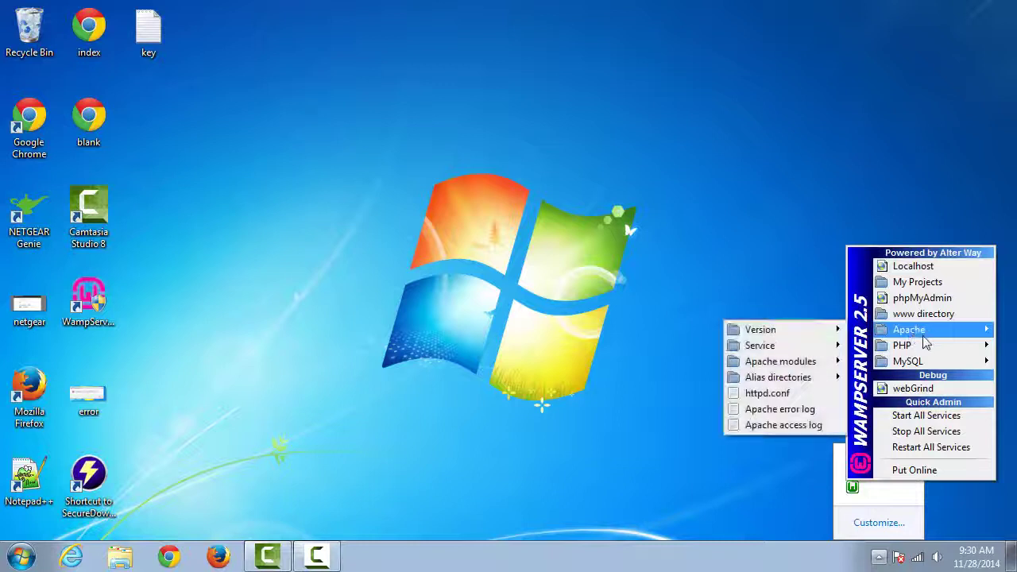
pyautogui.moveTo(926, 344)
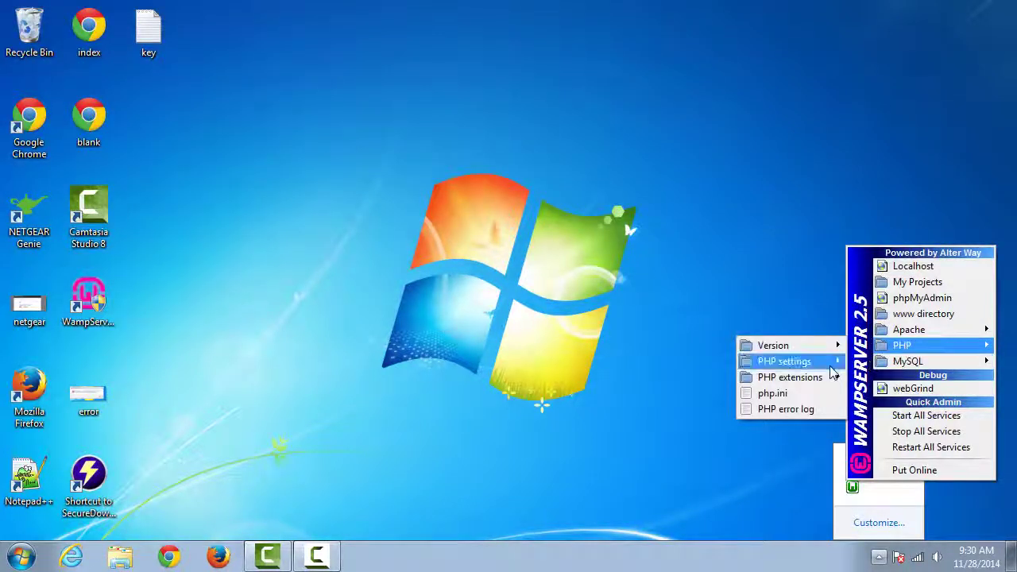
pyautogui.moveTo(826, 364)
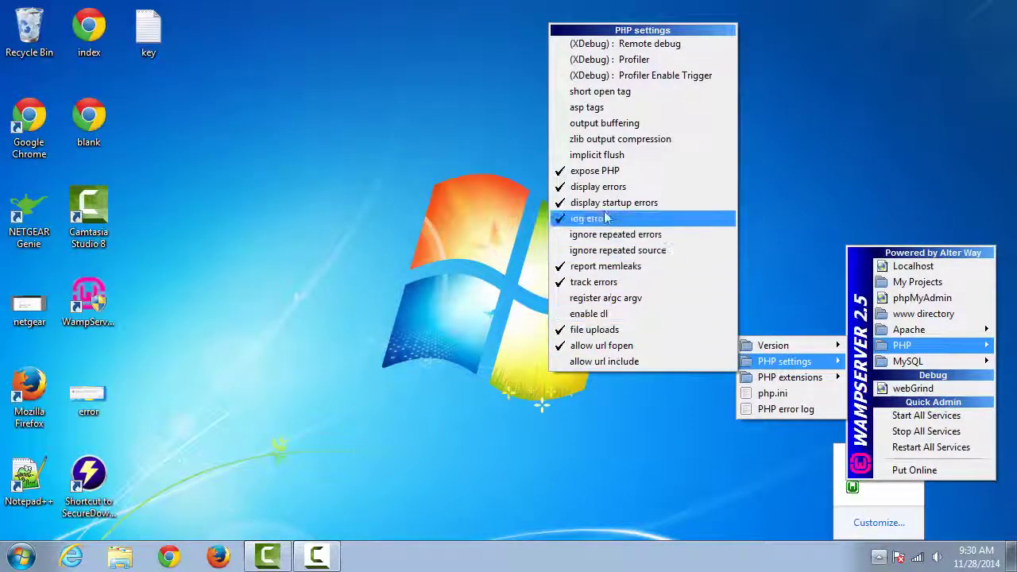
pyautogui.click(604, 125)
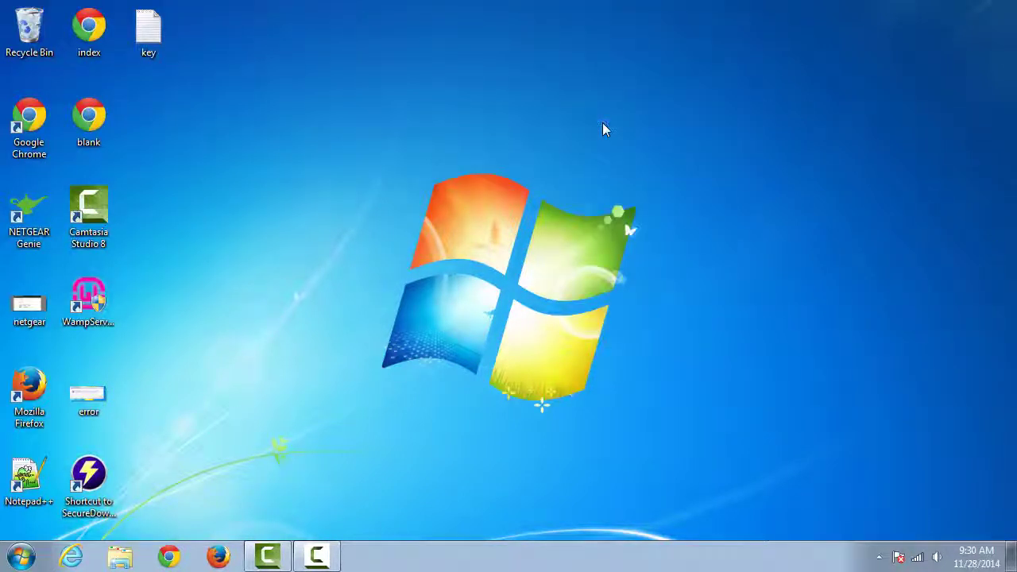
pyautogui.click(880, 558)
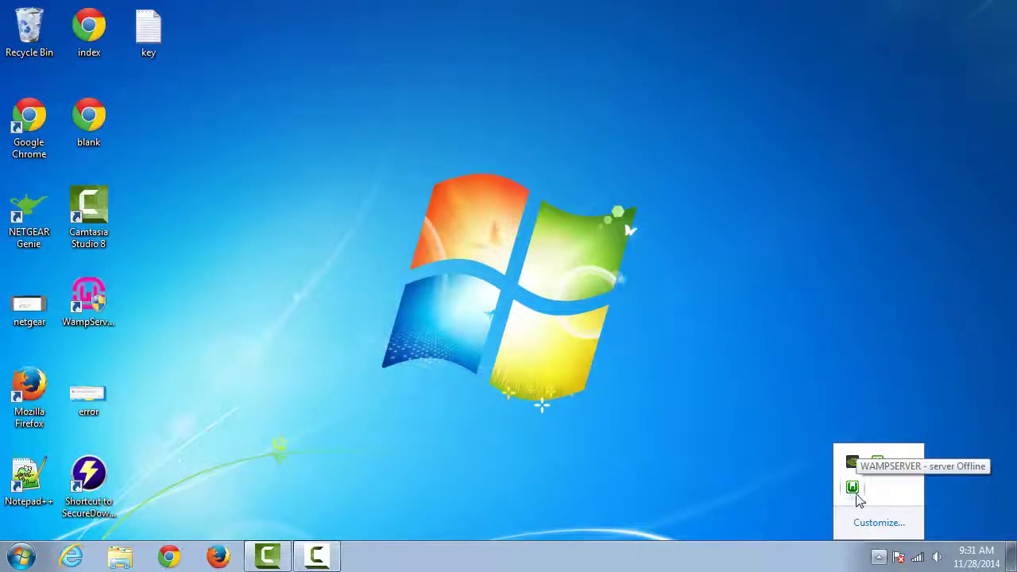
pyautogui.click(852, 488)
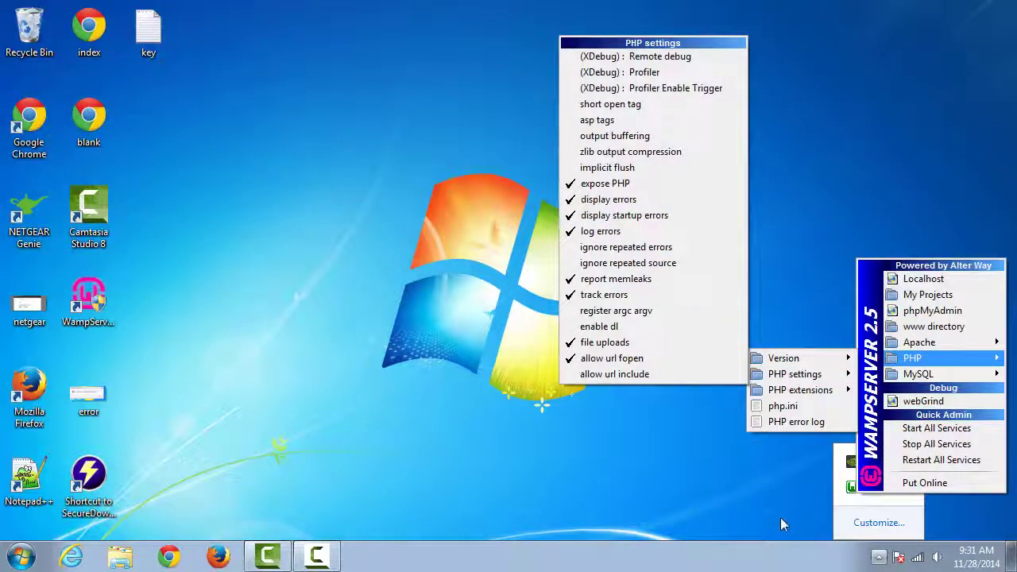
# Open the Localhost homepage from the WampServer menu.
pyautogui.click(878, 557)
pyautogui.click(852, 488)
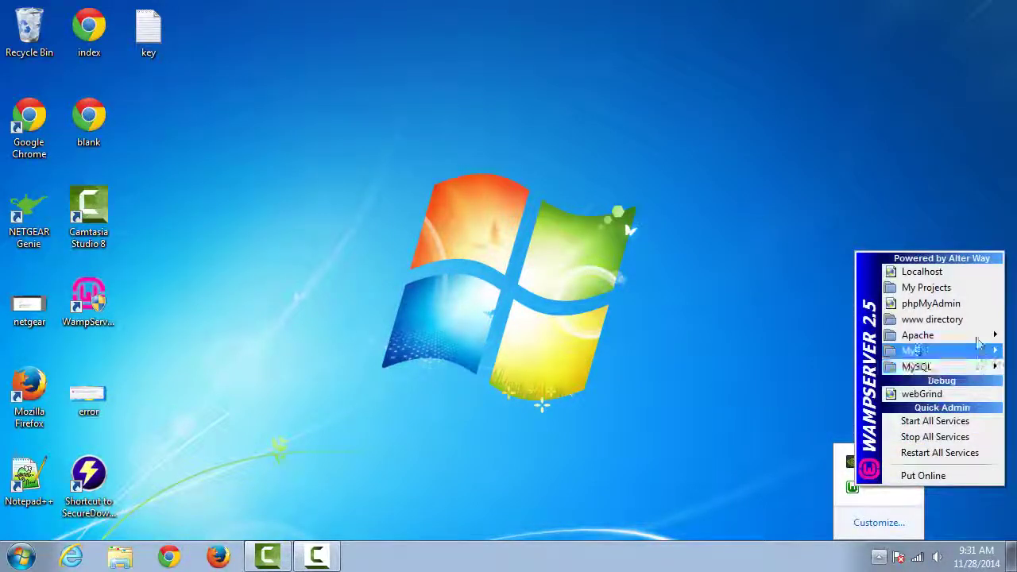
pyautogui.click(922, 272)
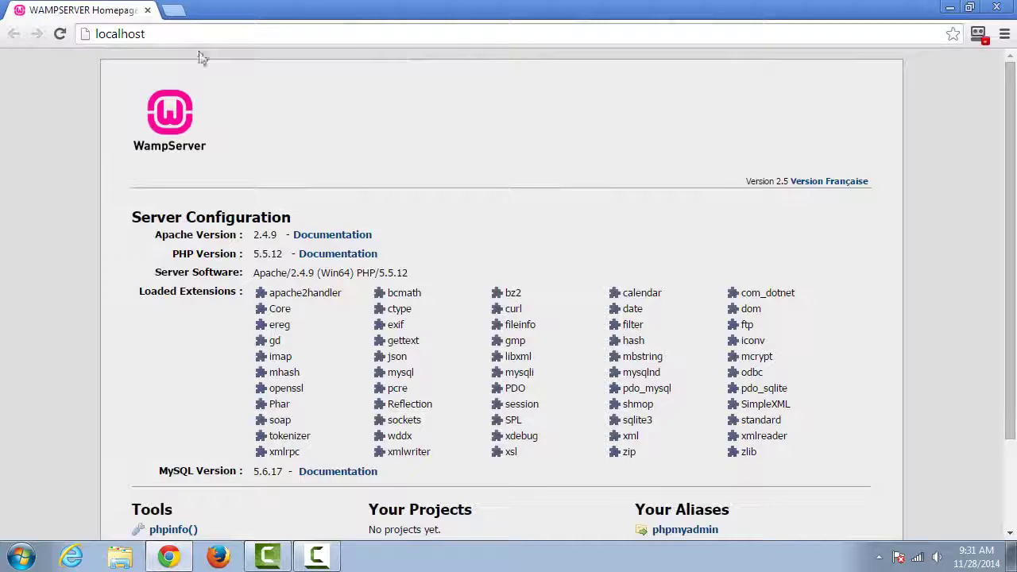
# Look over the localhost address and the homepage's server configuration, loaded extensions, tools, projects and aliases.
pyautogui.click(177, 31)
pyautogui.click(178, 32)
pyautogui.click(147, 33)
pyautogui.scroll(-3, 379, 243)
pyautogui.scroll(3, 379, 242)
pyautogui.scroll(-3, 379, 243)
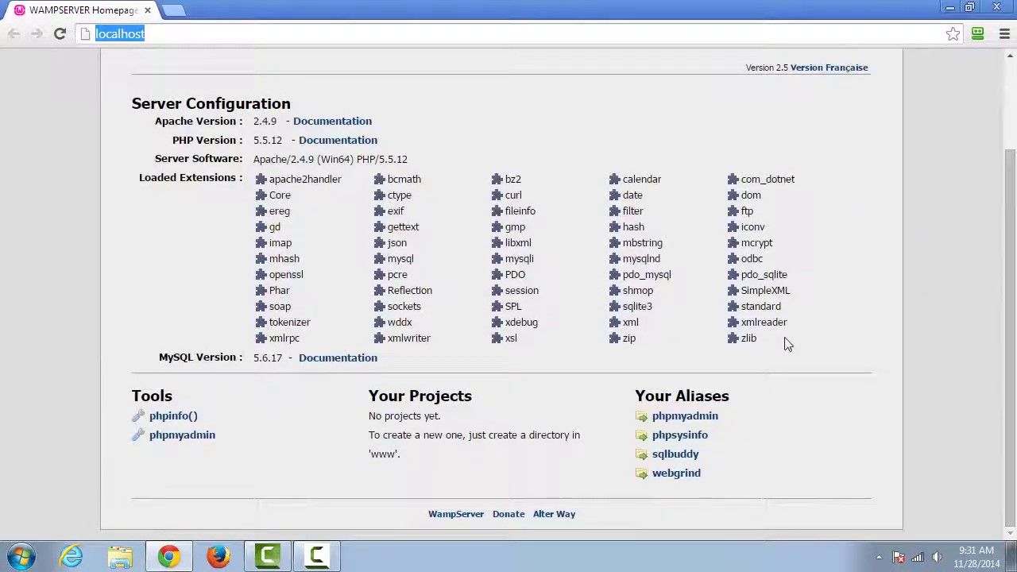
pyautogui.scroll(3, 858, 338)
pyautogui.click(178, 34)
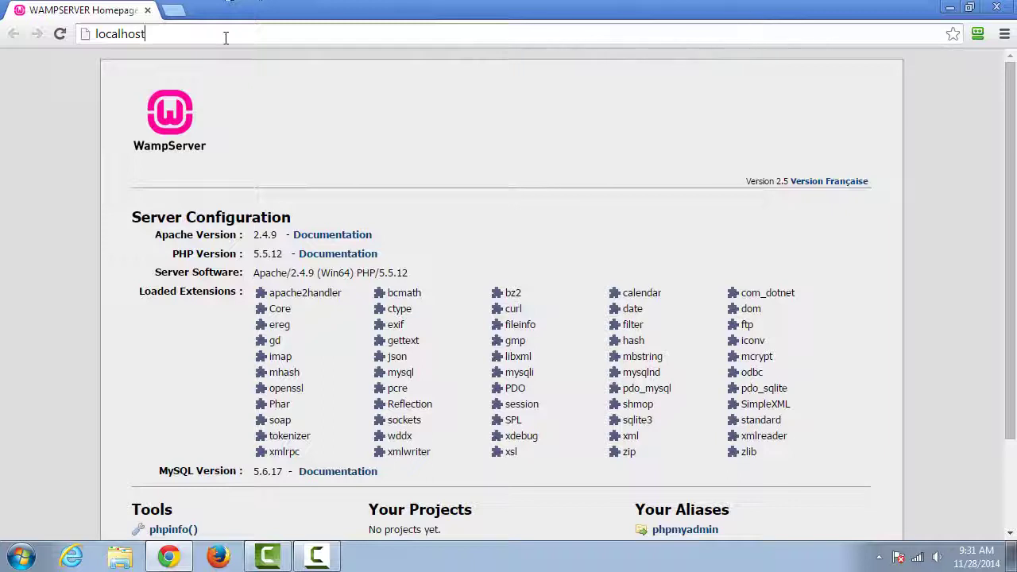
# Open the www folder inside the wamp folder on Local Disk (C:) in Windows Explorer.
pyautogui.click(22, 560)
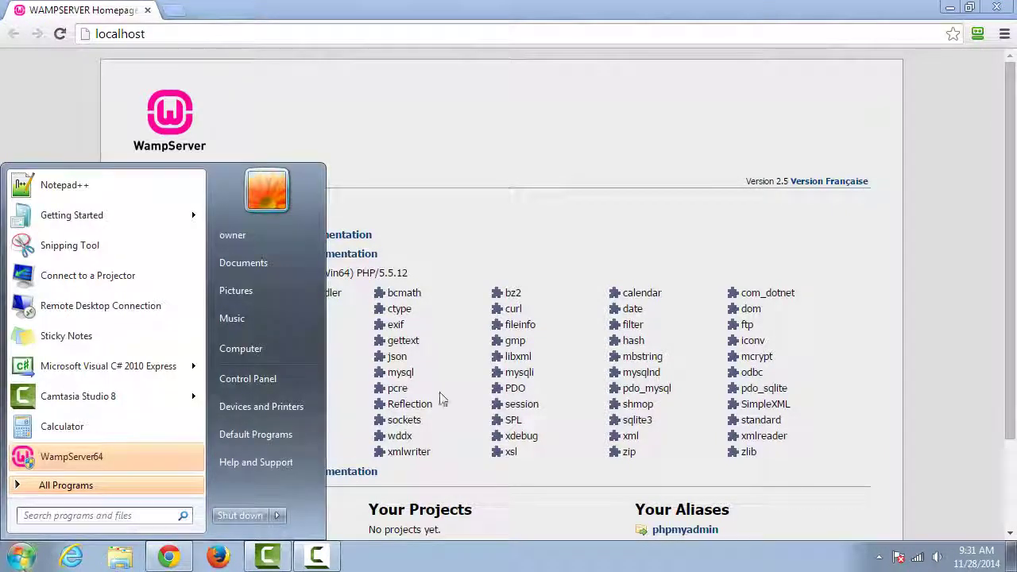
pyautogui.click(238, 348)
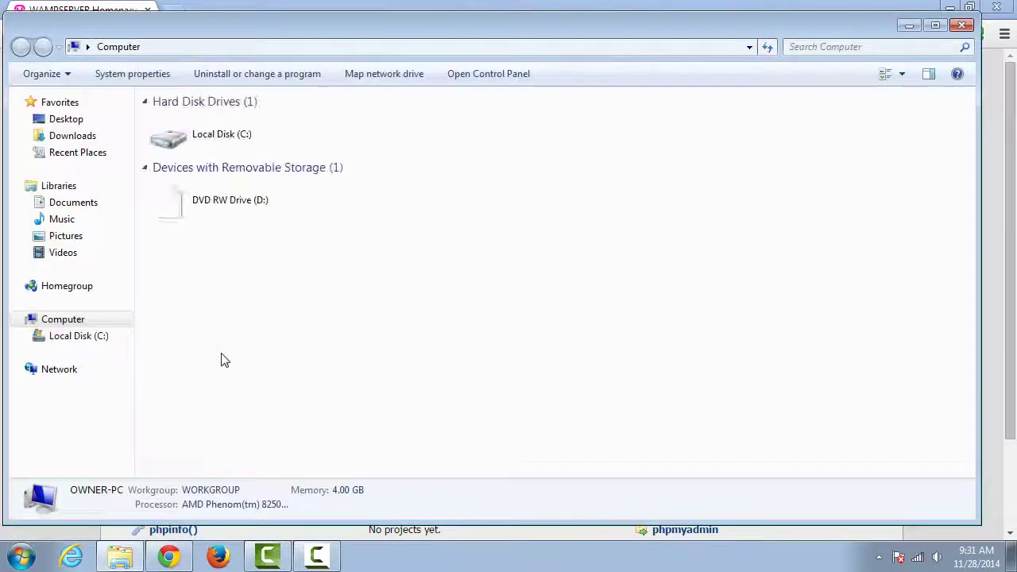
pyautogui.click(227, 137)
pyautogui.doubleClick(226, 137)
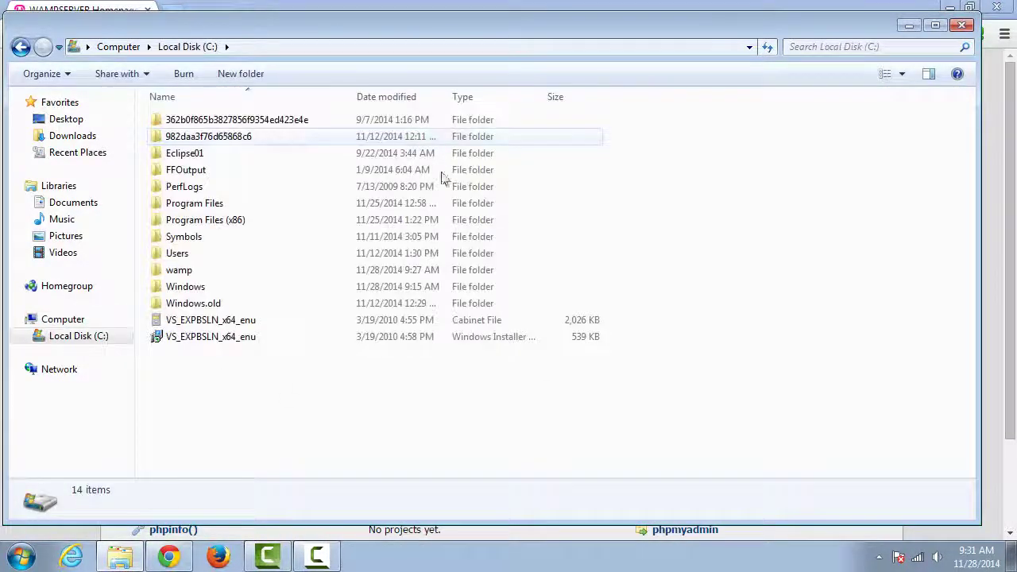
pyautogui.click(215, 259)
pyautogui.doubleClick(211, 272)
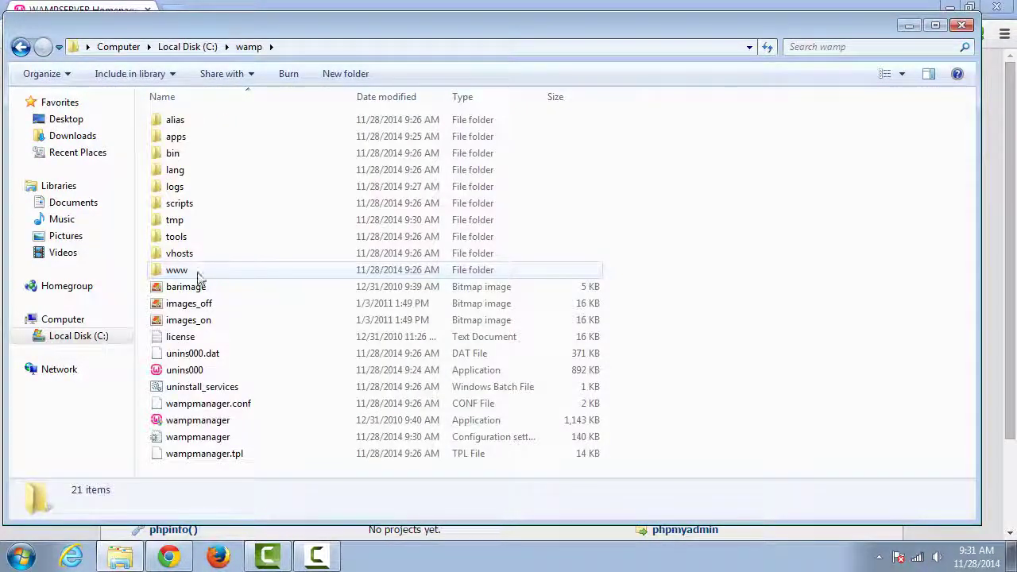
pyautogui.click(179, 276)
pyautogui.doubleClick(179, 276)
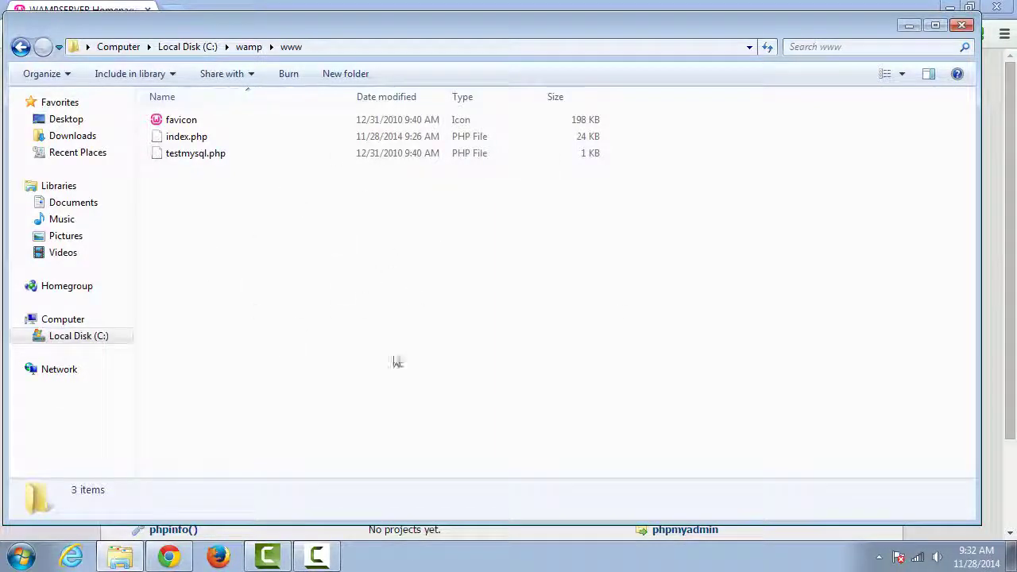
# Widen the www folder window and move it aside to compare its contents with the localhost page, bringing it back in front.
pyautogui.moveTo(979, 209); pyautogui.dragTo(1006, 199)
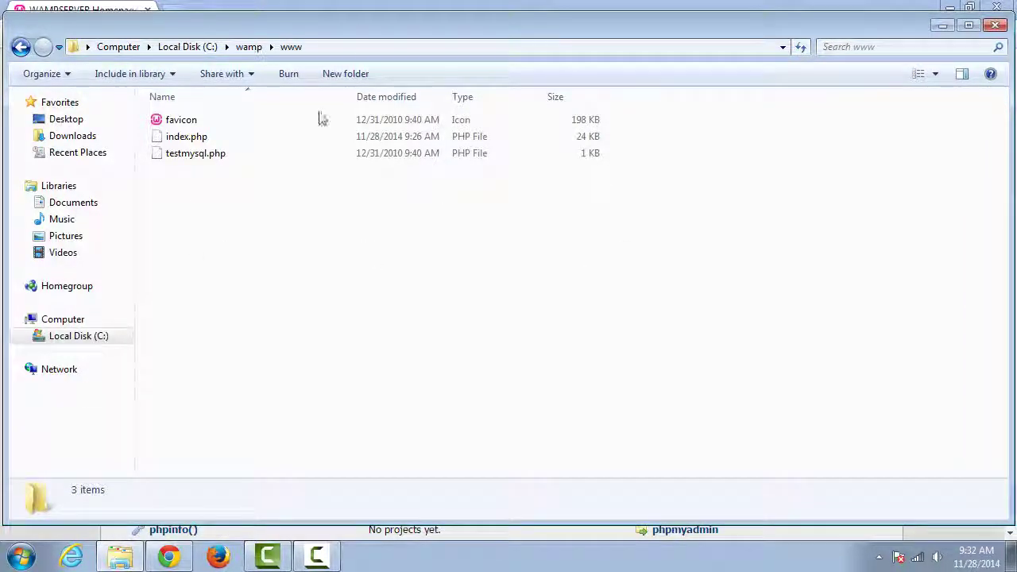
pyautogui.moveTo(325, 27); pyautogui.dragTo(737, 38)
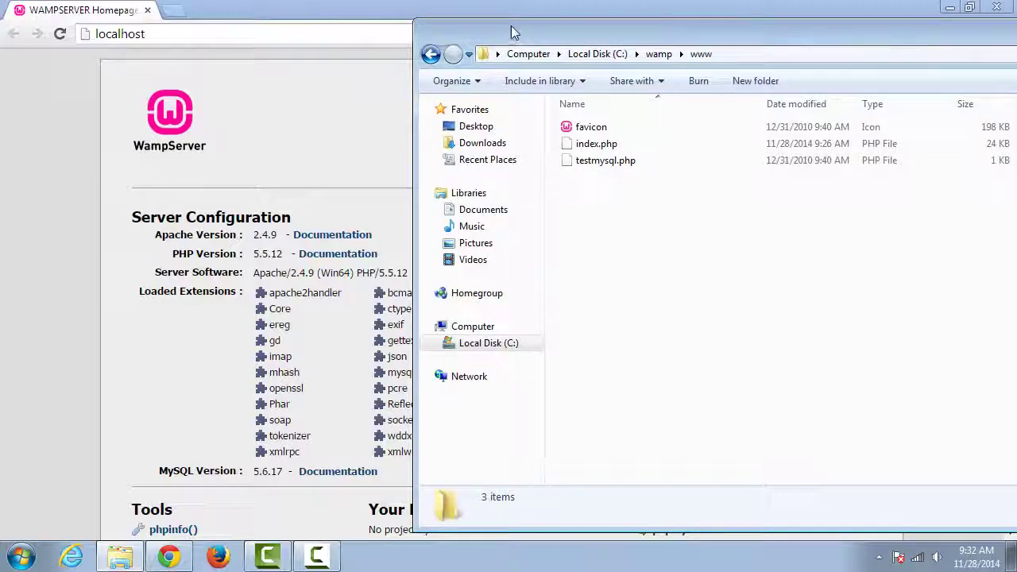
pyautogui.moveTo(513, 32); pyautogui.dragTo(984, 32)
pyautogui.click(757, 42)
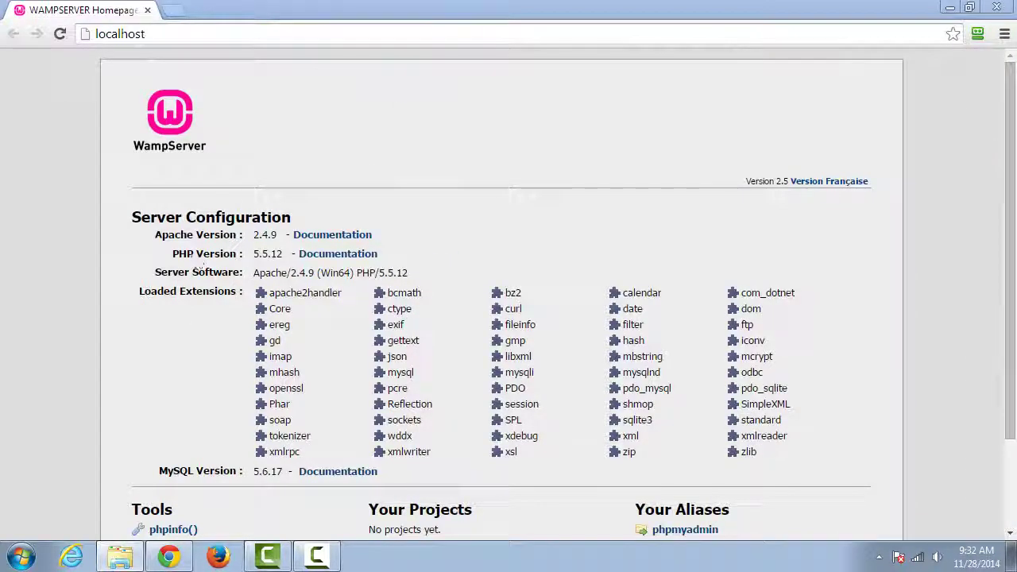
pyautogui.click(120, 556)
pyautogui.moveTo(699, 11); pyautogui.dragTo(255, 36)
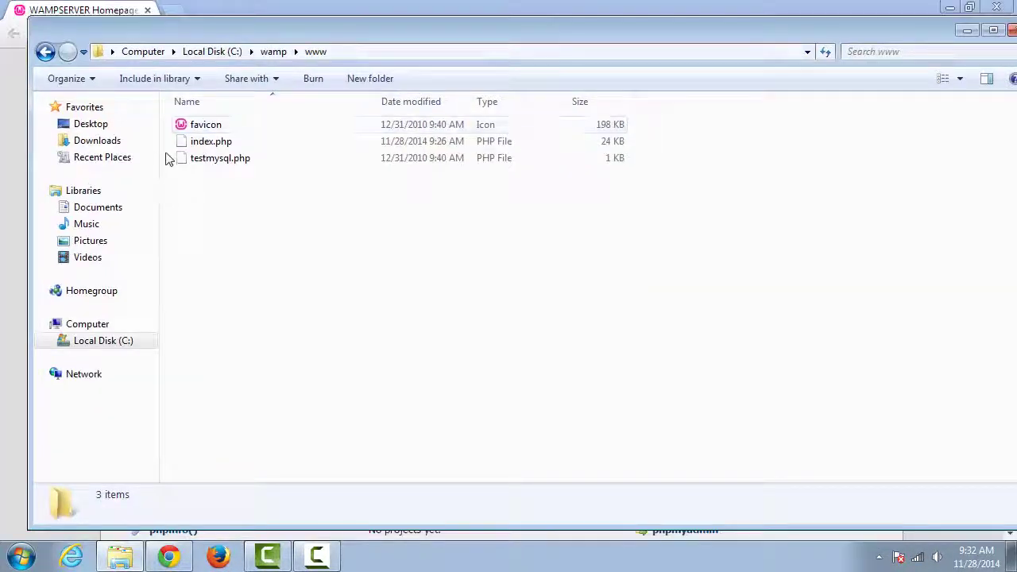
# Rename index.php in the www folder to indexs.php and switch back to the localhost page in Chrome.
pyautogui.click(210, 143)
pyautogui.click(210, 146)
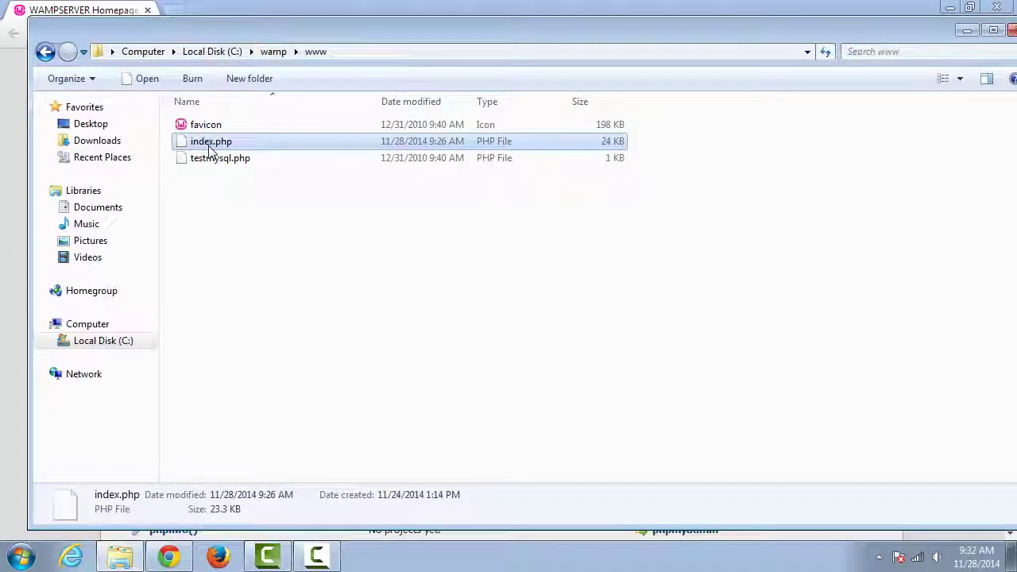
pyautogui.click(210, 142)
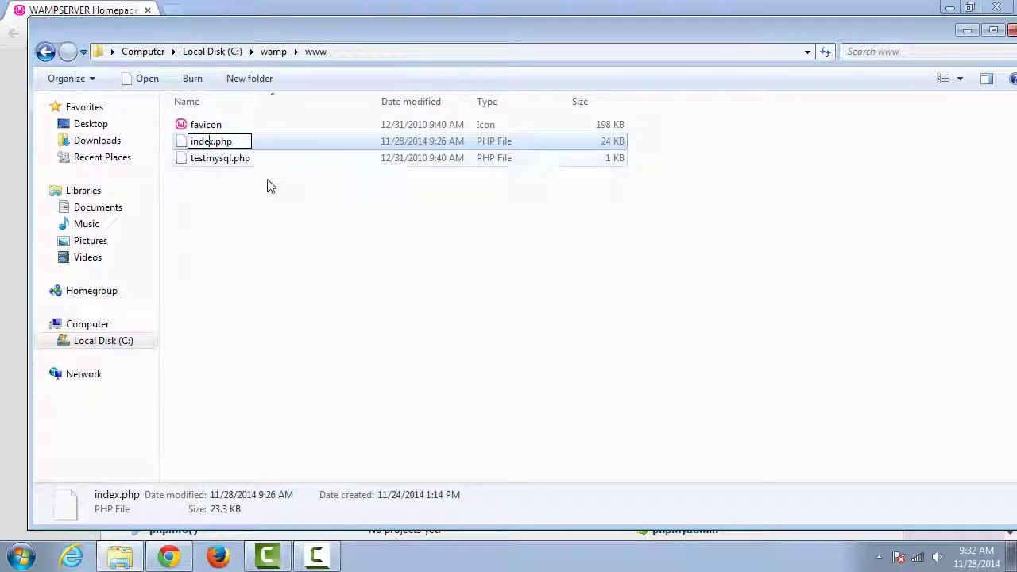
pyautogui.click(294, 216)
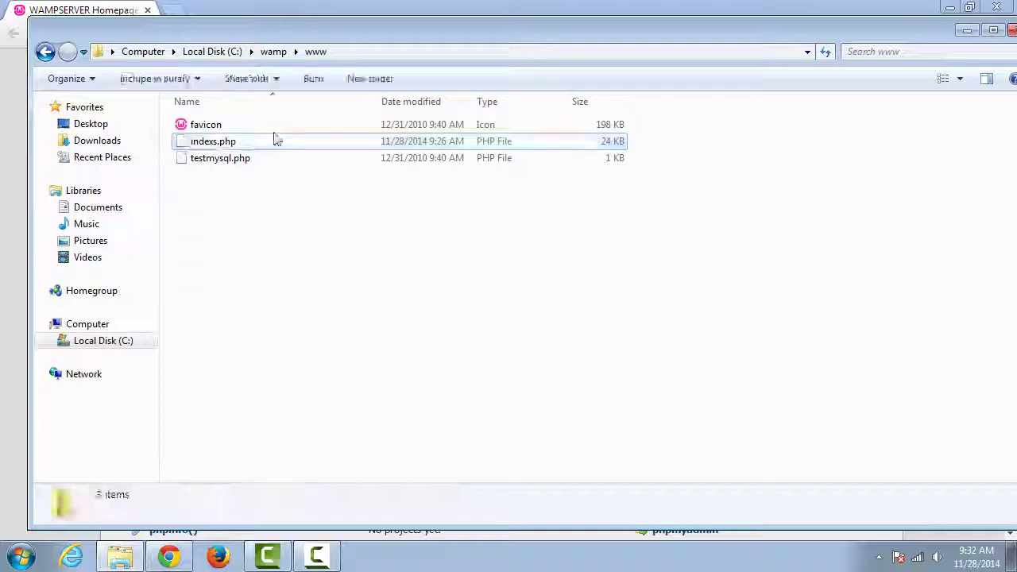
pyautogui.hotkey('alt', 'Tab')
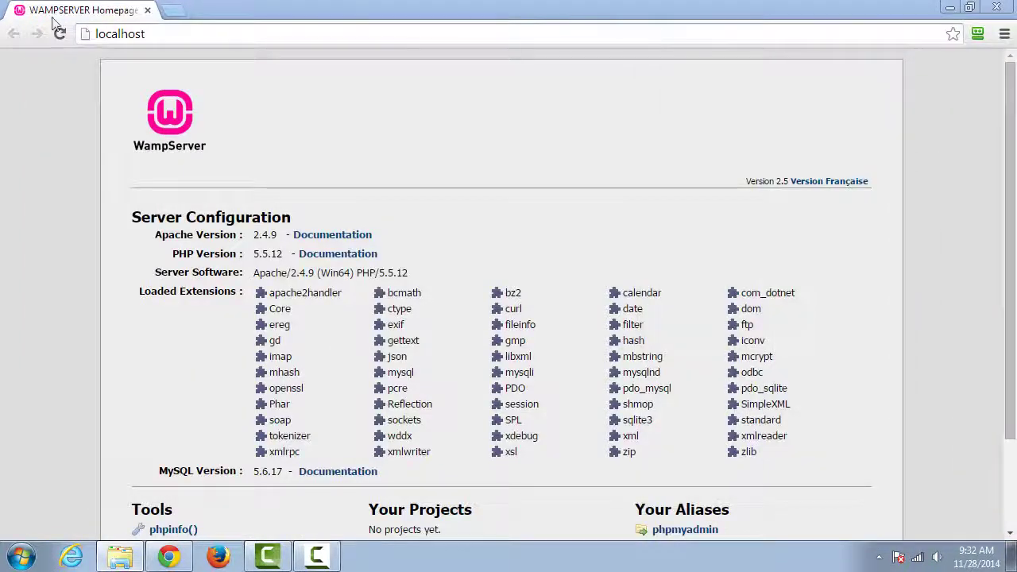
# Reload the localhost page, bring the www folder back in front and rename indexs.php to index.php.
pyautogui.click(60, 34)
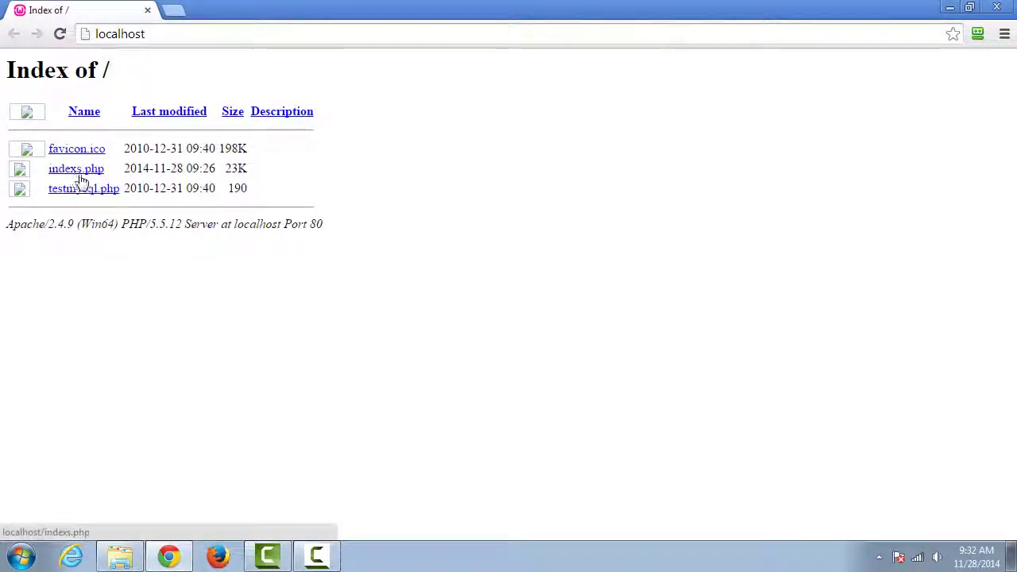
pyautogui.click(120, 556)
pyautogui.moveTo(587, 62); pyautogui.dragTo(228, 22)
pyautogui.click(234, 135)
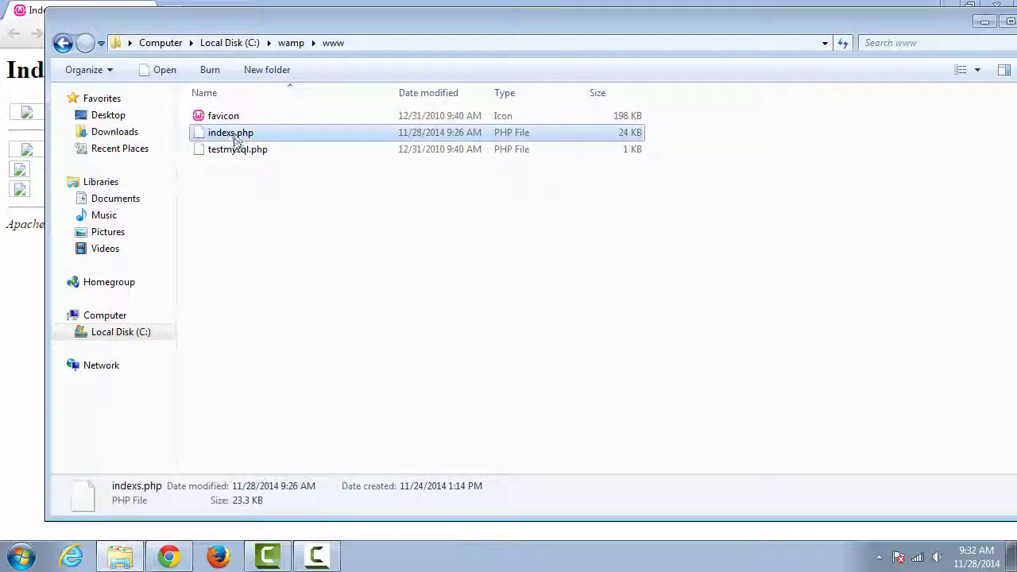
pyautogui.click(234, 135)
pyautogui.click(235, 134)
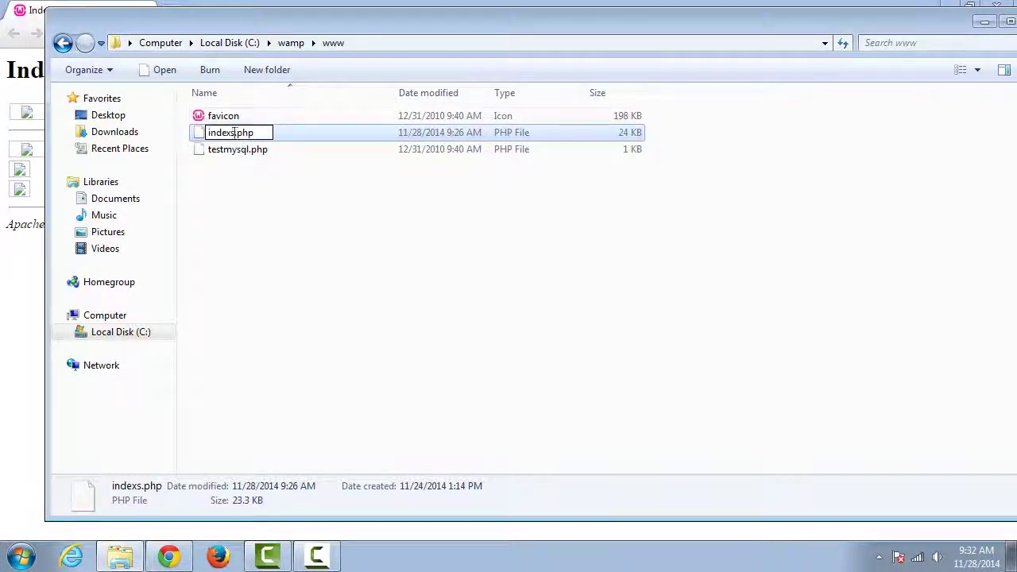
pyautogui.press('BackSpace')
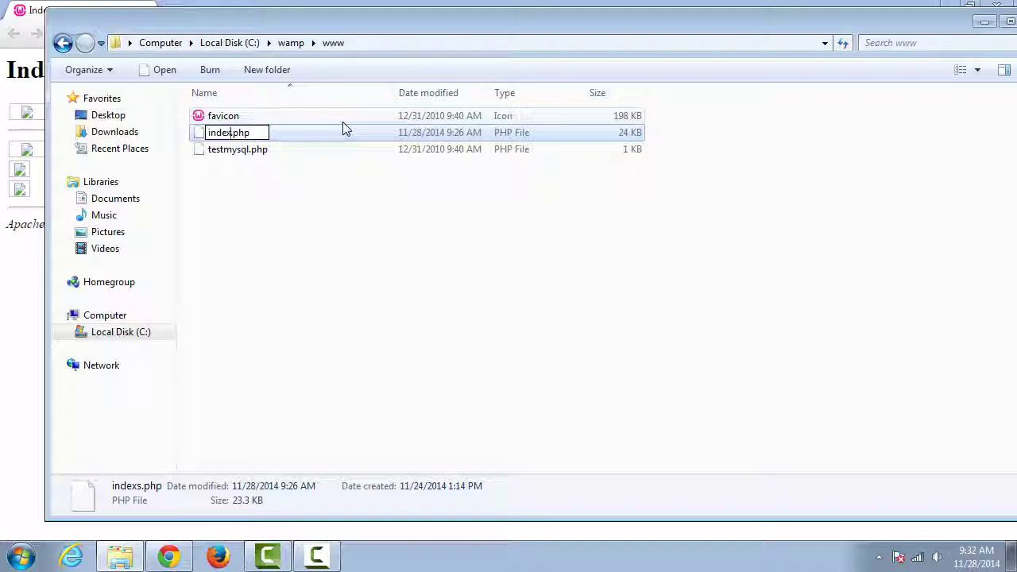
pyautogui.click(351, 191)
# Move the www folder window aside to reload the localhost page, and bring the folder window back.
pyautogui.moveTo(264, 26); pyautogui.dragTo(1016, 85)
pyautogui.click(61, 35)
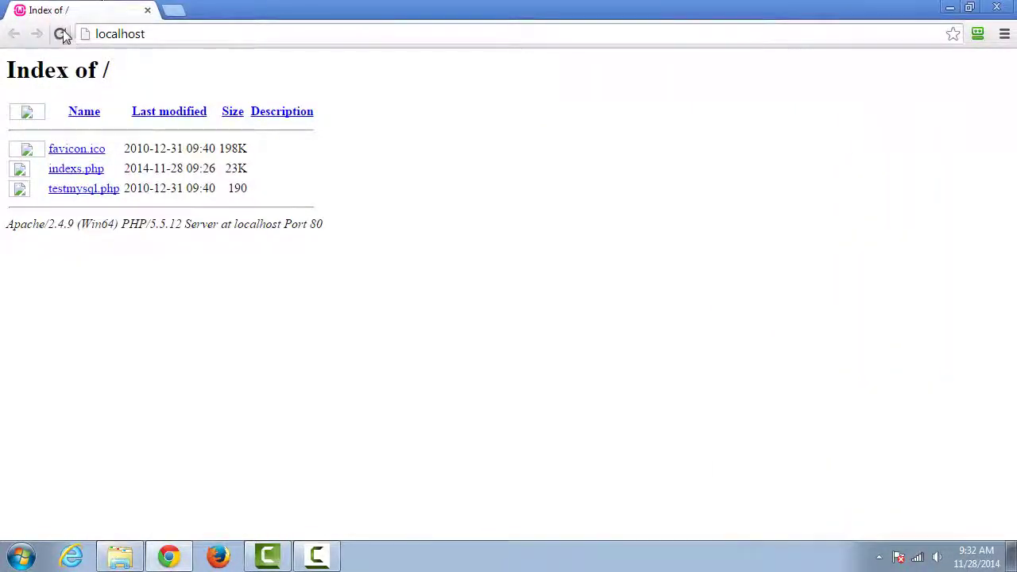
pyautogui.moveTo(1016, 80); pyautogui.dragTo(647, 47)
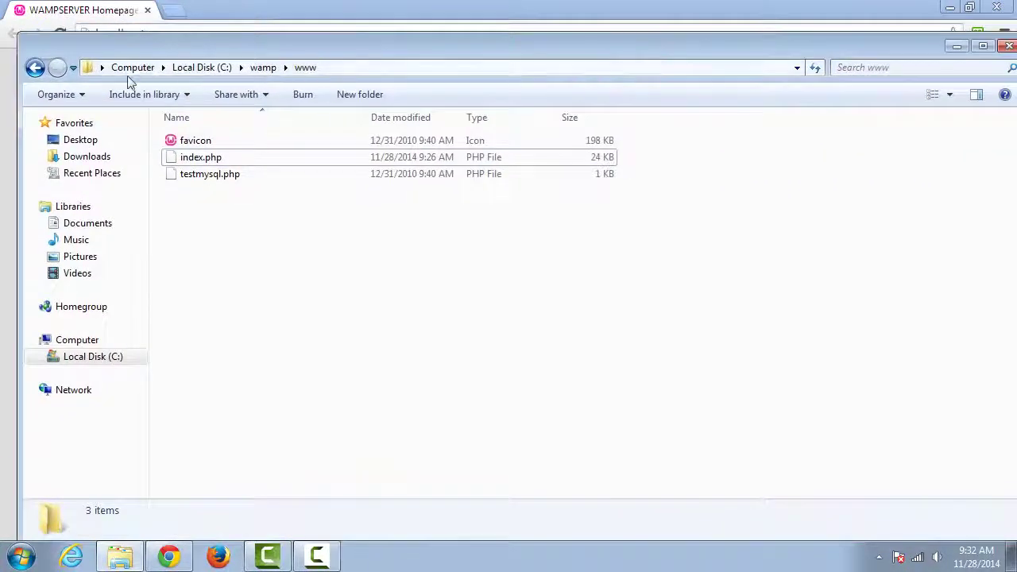
# Go back to the wamp folder and create a shortcut to the www folder.
pyautogui.click(34, 67)
pyautogui.rightClick(194, 307)
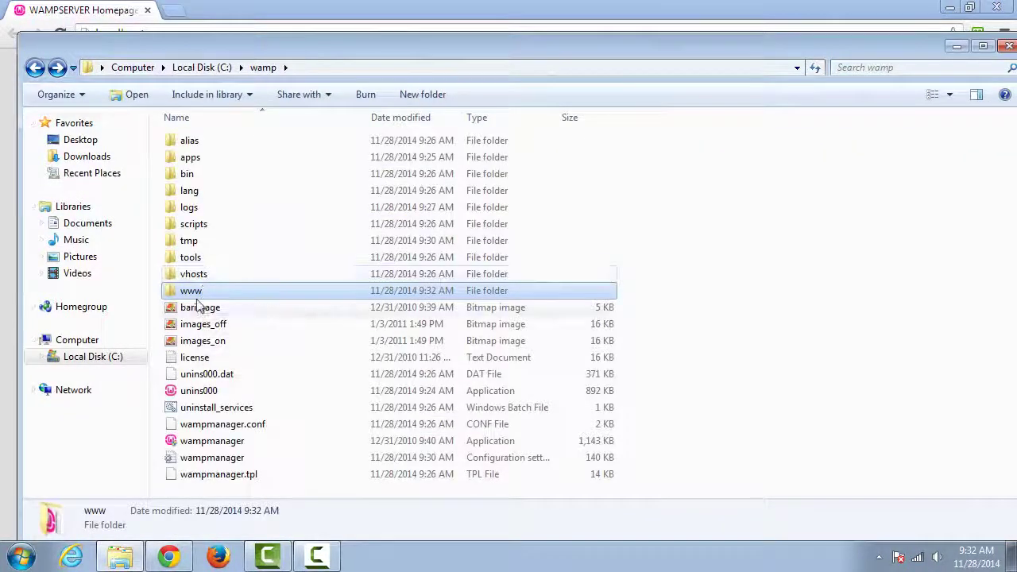
pyautogui.click(184, 293)
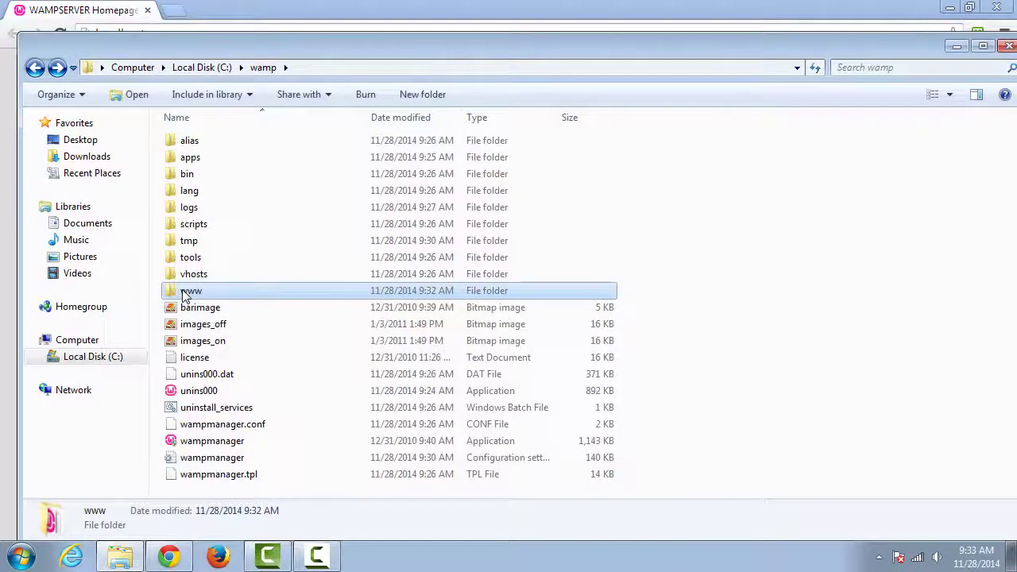
pyautogui.rightClick(182, 292)
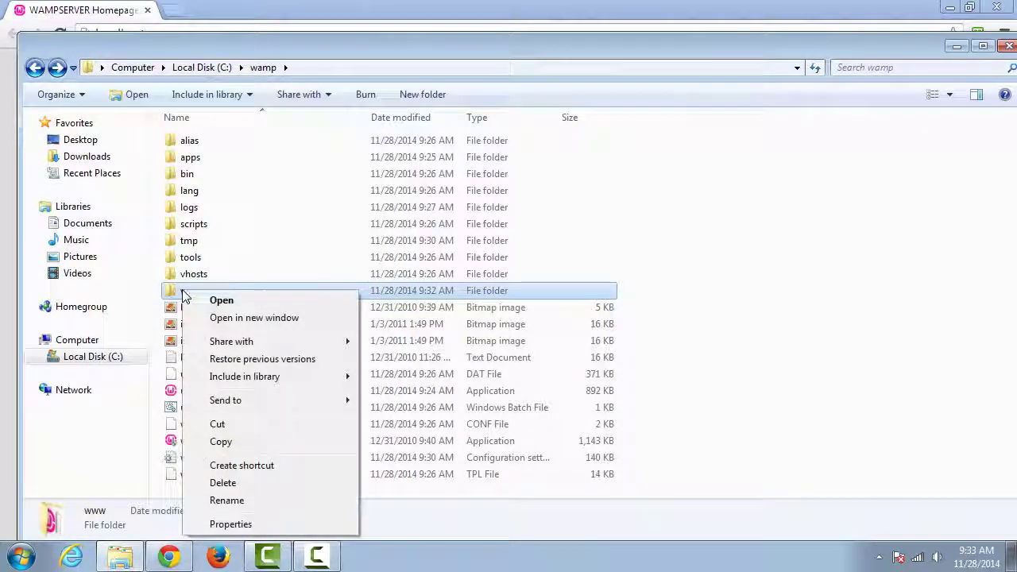
pyautogui.click(272, 466)
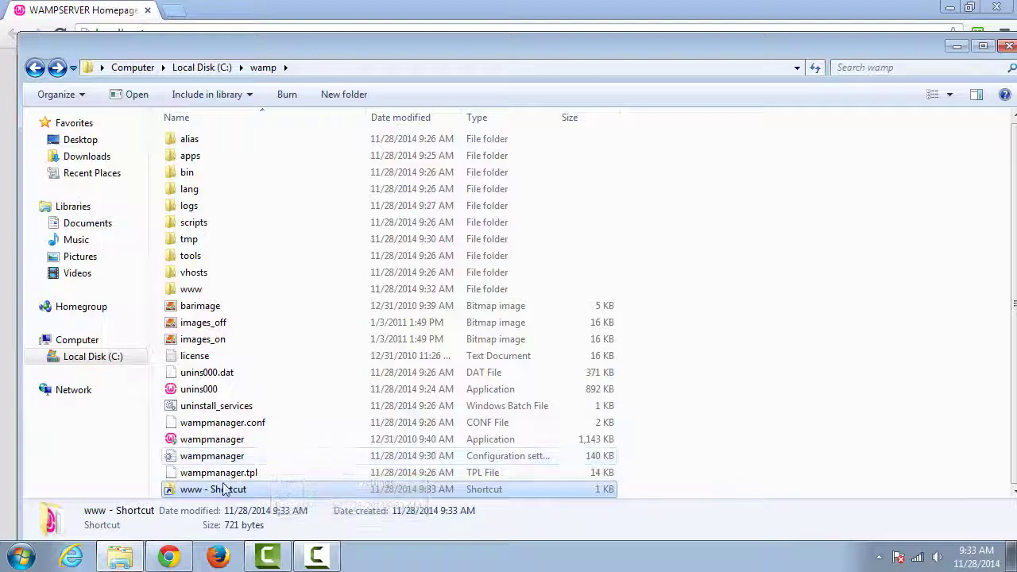
# Move the www shortcut from the wamp folder to the middle of the desktop, minimizing Chrome and closing the folder window.
pyautogui.moveTo(434, 48); pyautogui.dragTo(764, 23)
pyautogui.click(275, 14)
pyautogui.click(949, 7)
pyautogui.moveTo(515, 461); pyautogui.dragTo(297, 274)
pyautogui.moveTo(522, 27); pyautogui.dragTo(171, 37)
pyautogui.moveTo(674, 31); pyautogui.dragTo(595, 35)
pyautogui.click(910, 40)
pyautogui.moveTo(296, 224); pyautogui.dragTo(526, 200)
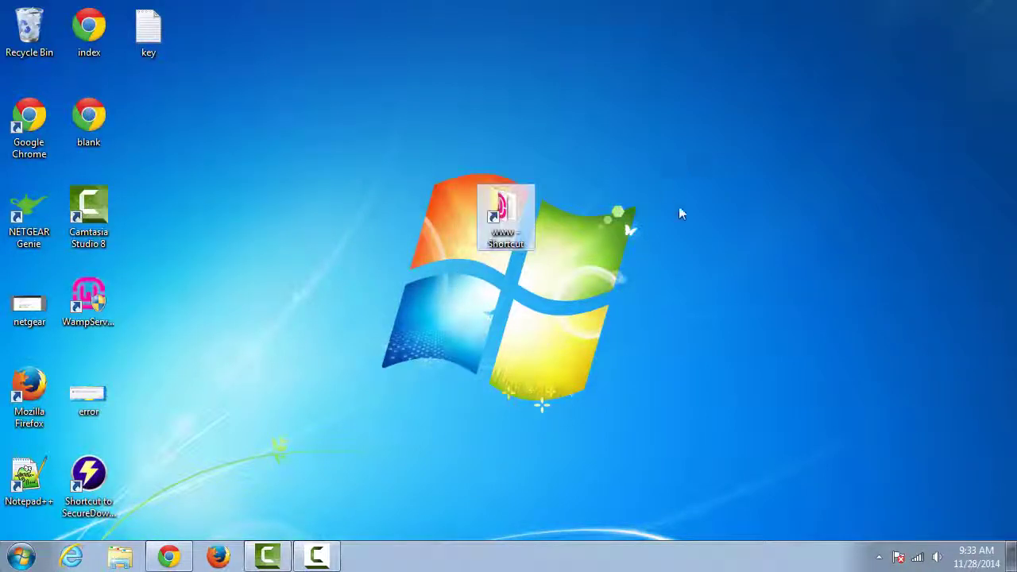
# Open the www folder from its desktop shortcut, narrow its window and move it clear of the desktop icons.
pyautogui.doubleClick(514, 214)
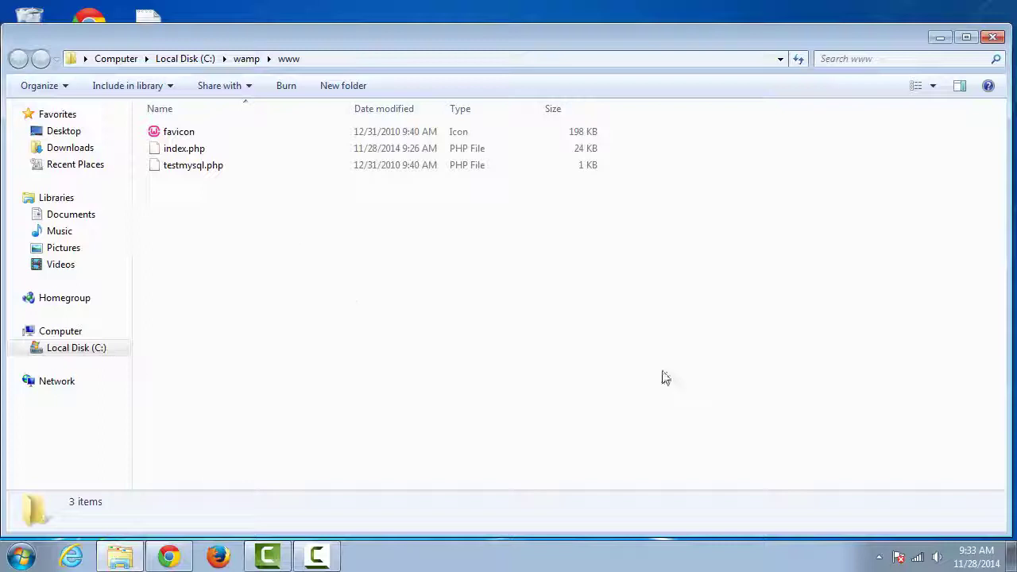
pyautogui.moveTo(1006, 145); pyautogui.dragTo(372, 144)
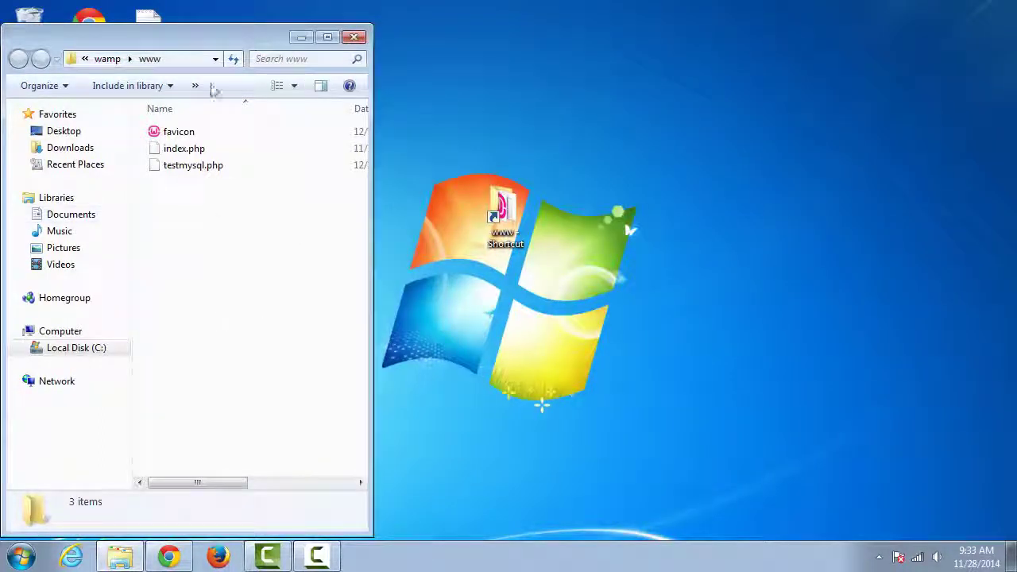
pyautogui.moveTo(245, 38); pyautogui.dragTo(398, 36)
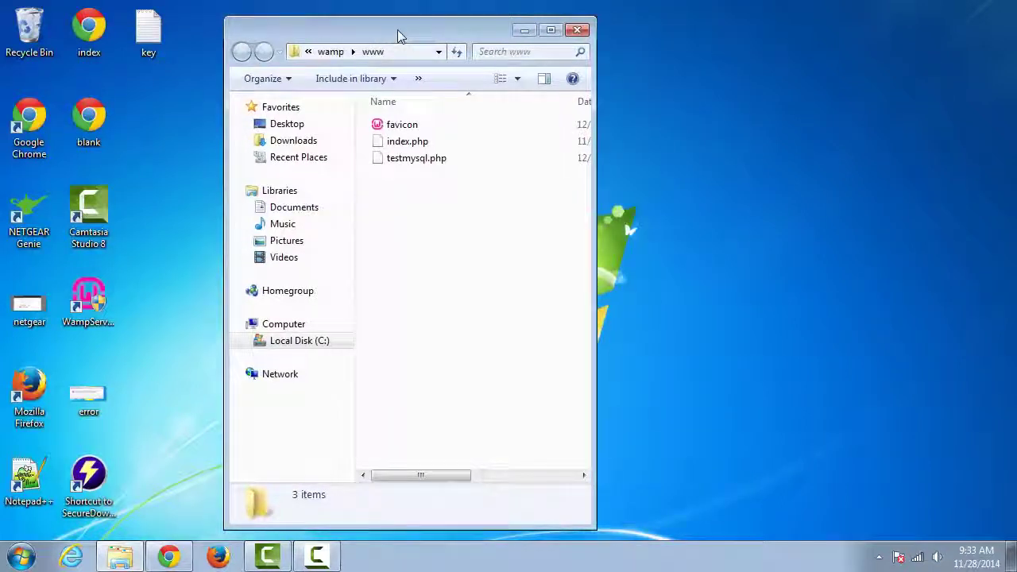
# Launch Notepad++ from the desktop and arrange its window beside the www folder window.
pyautogui.doubleClick(36, 474)
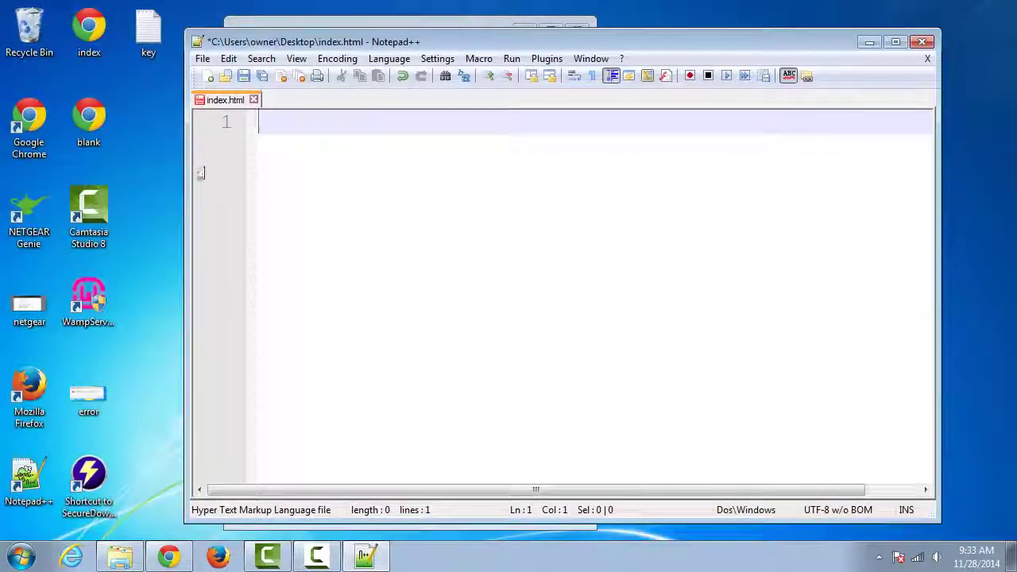
pyautogui.moveTo(189, 166); pyautogui.dragTo(597, 156)
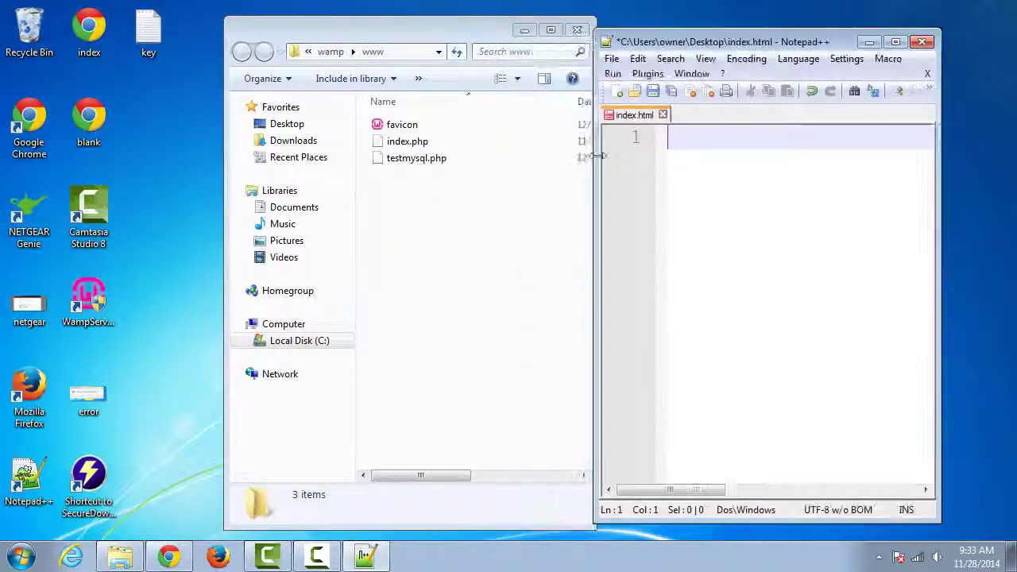
pyautogui.moveTo(379, 32); pyautogui.dragTo(252, 37)
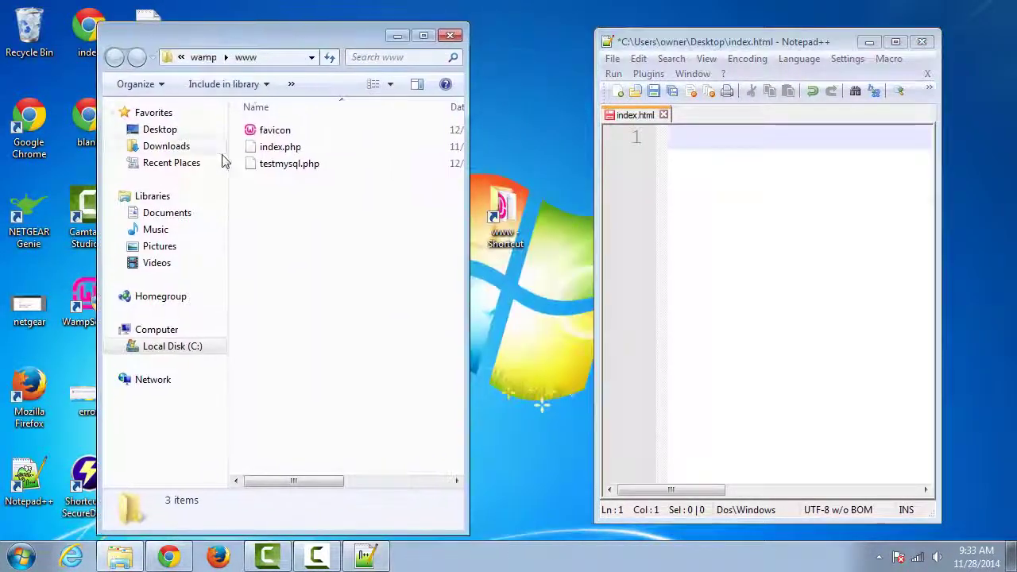
# Open index.php from the www folder in Notepad++.
pyautogui.click(282, 165)
pyautogui.moveTo(280, 147); pyautogui.dragTo(723, 221)
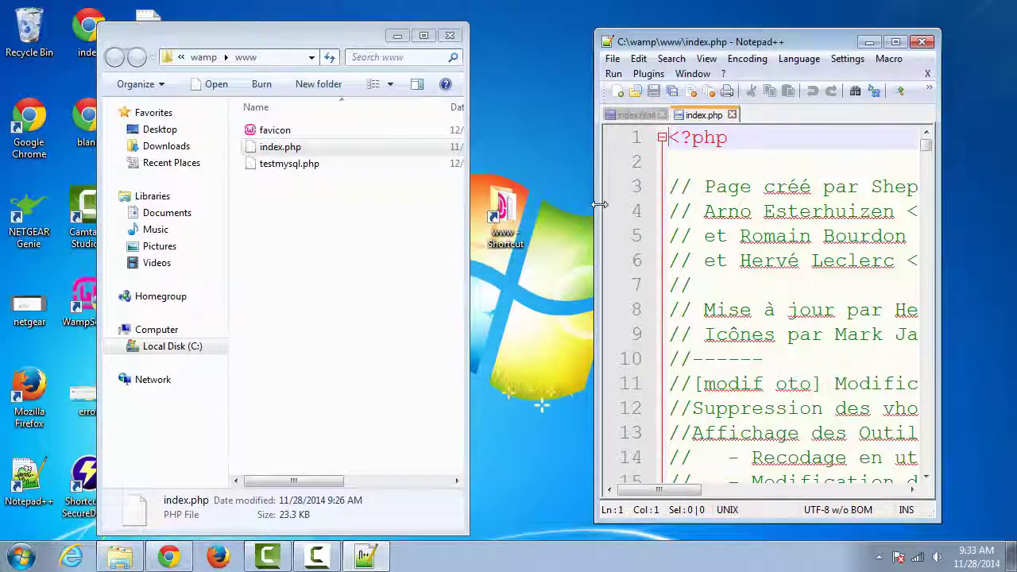
pyautogui.click(785, 172)
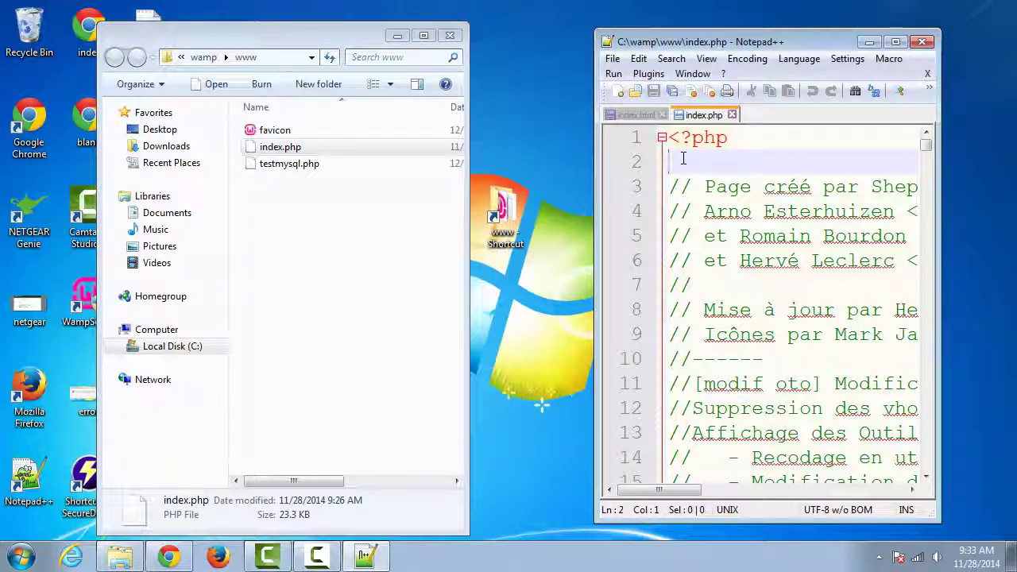
pyautogui.click(288, 164)
# Replace all the code in index.php with the text dkjasfjdskfkl and save the file.
pyautogui.click(689, 164)
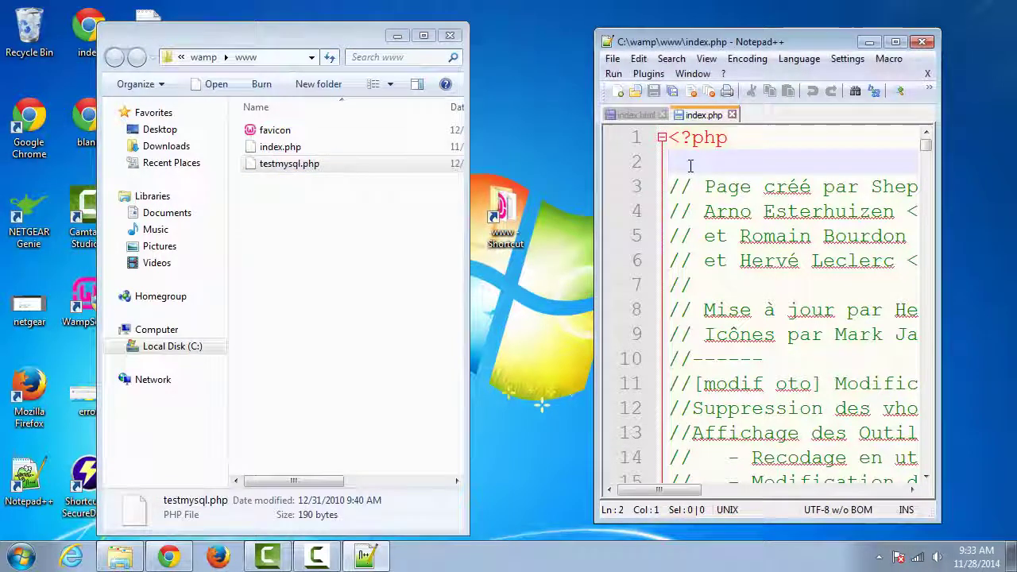
pyautogui.hotkey('ctrl', 'a')
pyautogui.press('Delete')
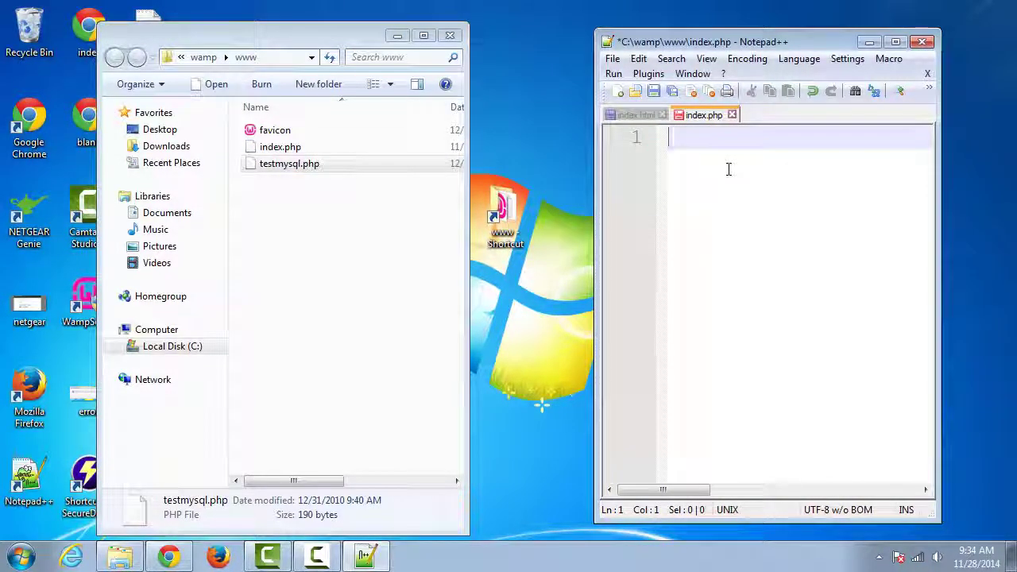
pyautogui.write('dkjasfjdskfkl')
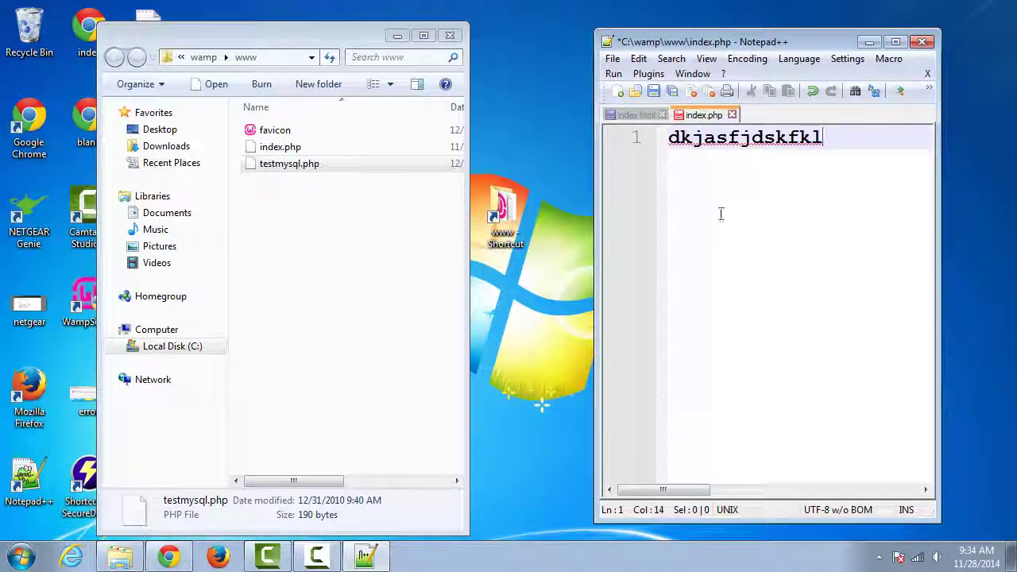
pyautogui.moveTo(596, 178); pyautogui.dragTo(309, 175)
pyautogui.click(324, 59)
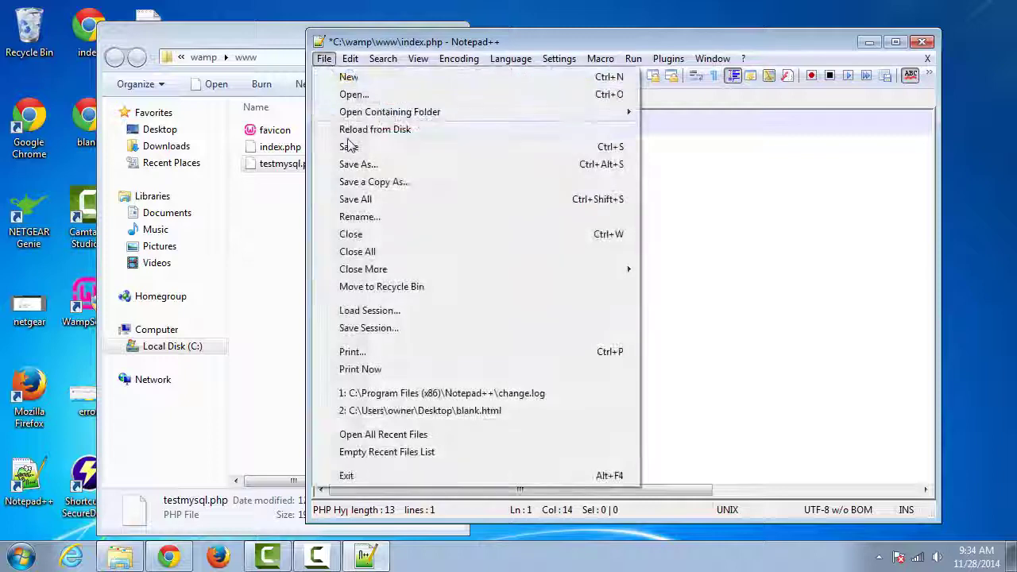
pyautogui.click(347, 147)
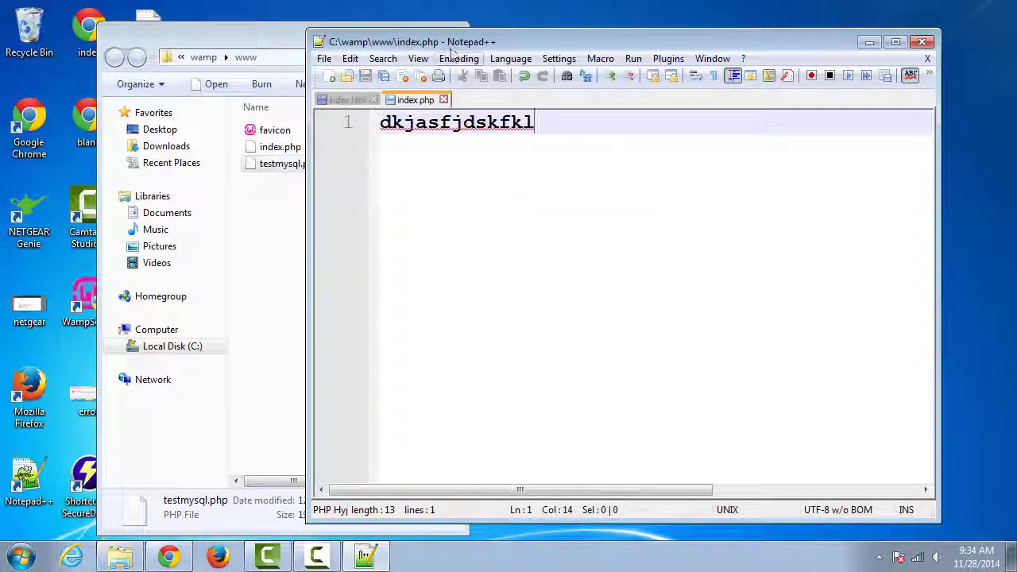
# Rearrange the Notepad++ window, start saving index.php under another name and check that the save location is the www folder.
pyautogui.moveTo(454, 47); pyautogui.dragTo(502, 44)
pyautogui.moveTo(364, 140); pyautogui.dragTo(603, 141)
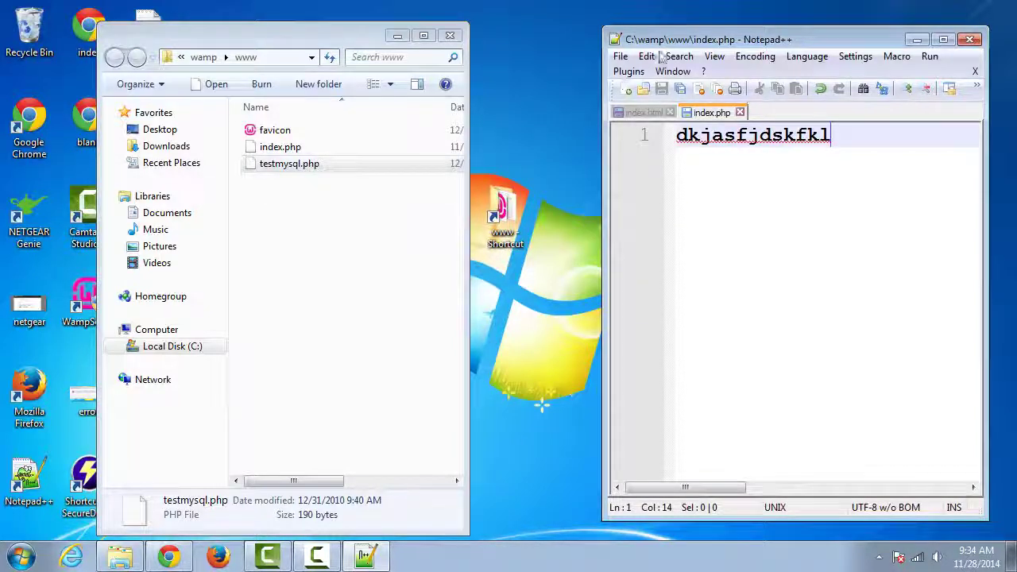
pyautogui.moveTo(604, 116); pyautogui.dragTo(280, 116)
pyautogui.click(295, 57)
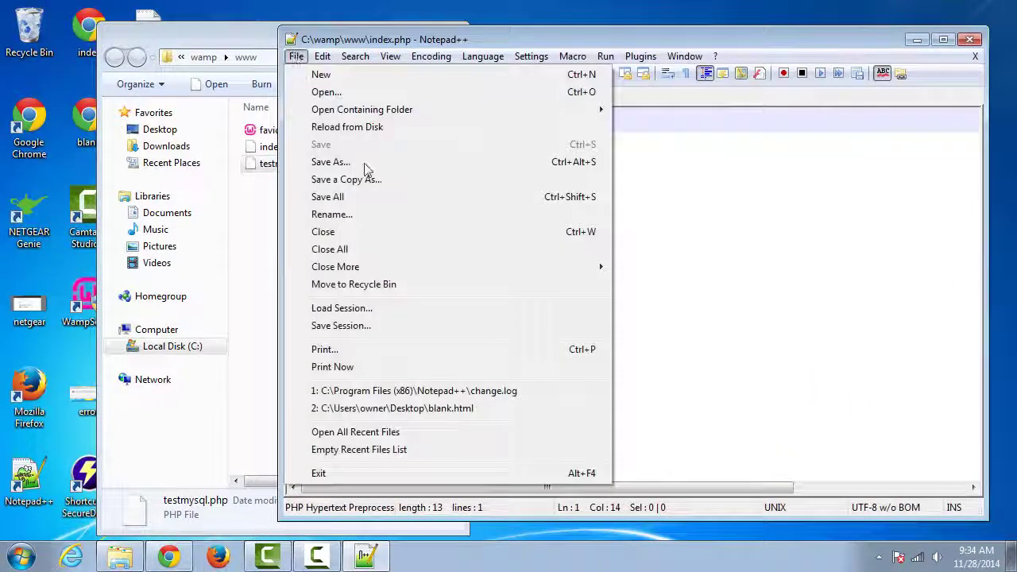
pyautogui.click(341, 161)
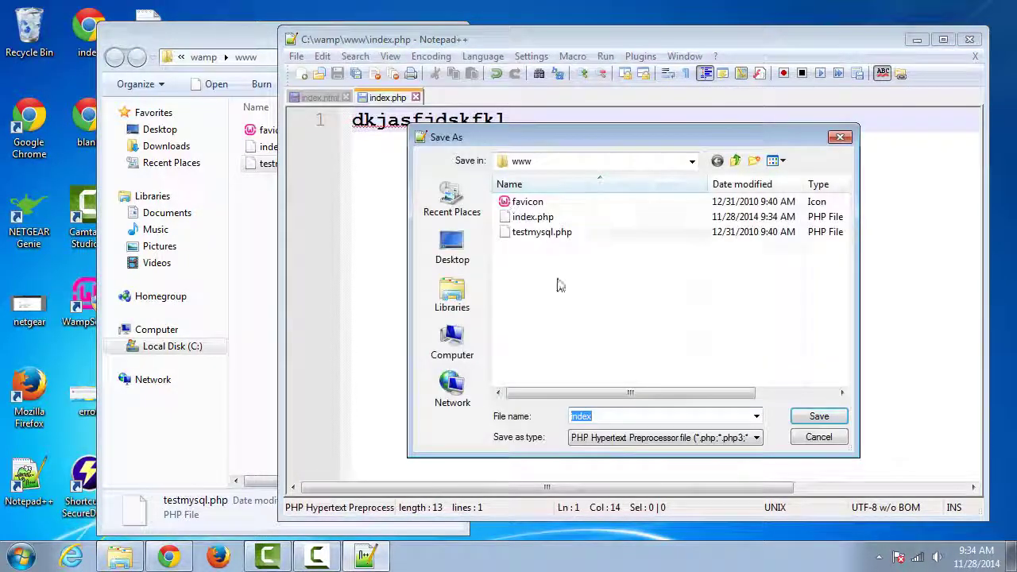
pyautogui.click(540, 162)
pyautogui.click(540, 162)
pyautogui.click(541, 162)
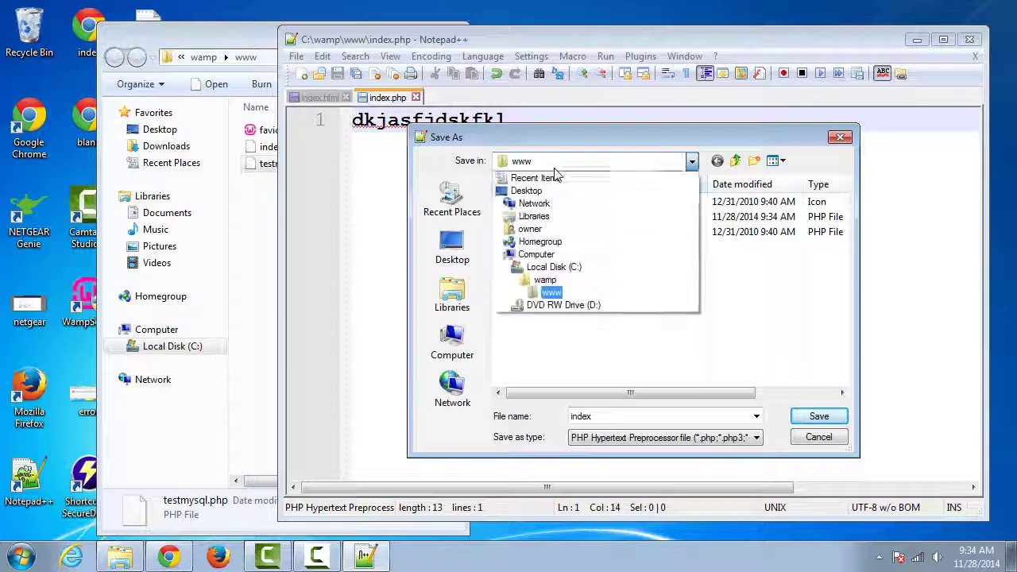
pyautogui.click(742, 334)
# Save the file as house.php in the www folder.
pyautogui.click(620, 417)
pyautogui.click(637, 419)
pyautogui.doubleClick(593, 414)
pyautogui.write('ghb')
pyautogui.press('BackSpace')
pyautogui.press('BackSpace')
pyautogui.press('BackSpace')
pyautogui.write('house.php')
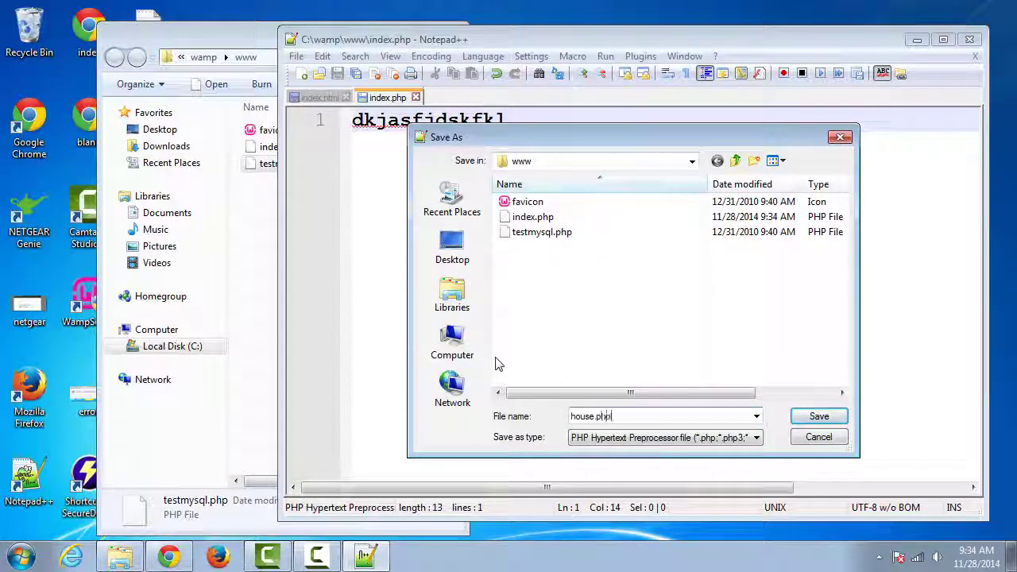
pyautogui.click(819, 416)
# Delete the text in house.php, save the empty file and narrow the Notepad++ window to uncover the www folder.
pyautogui.moveTo(556, 132); pyautogui.dragTo(220, 113)
pyautogui.press('BackSpace')
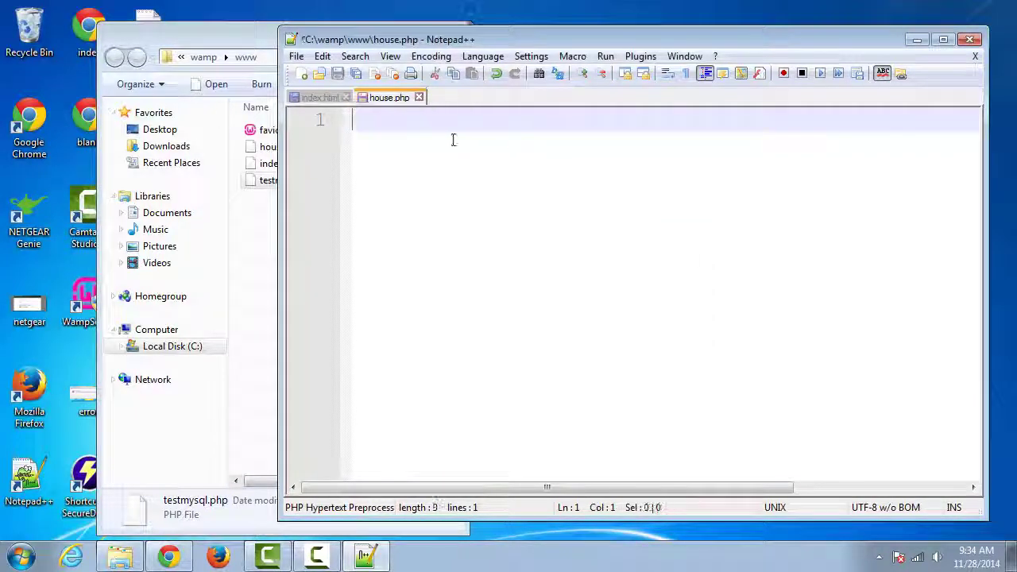
pyautogui.moveTo(282, 182); pyautogui.dragTo(492, 182)
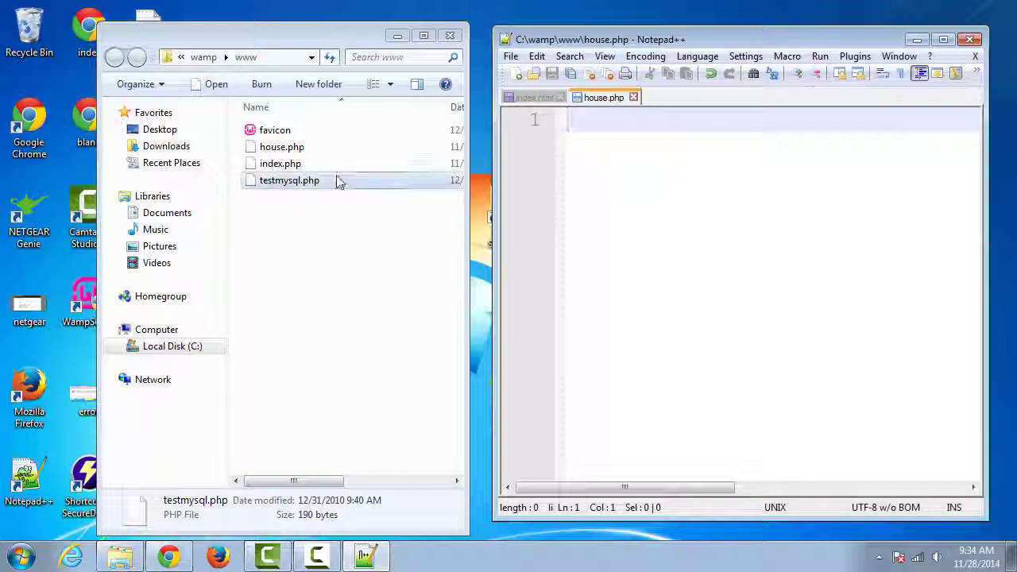
# Bring house.php from the www folder into Notepad++ to check the saved file, and return to the folder's file names.
pyautogui.click(291, 146)
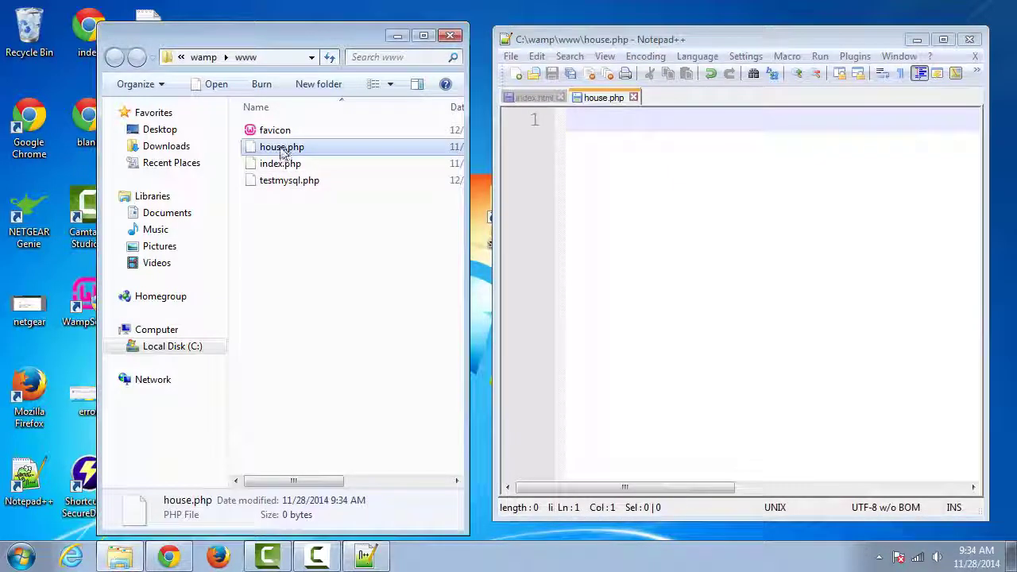
pyautogui.moveTo(392, 154); pyautogui.dragTo(675, 182)
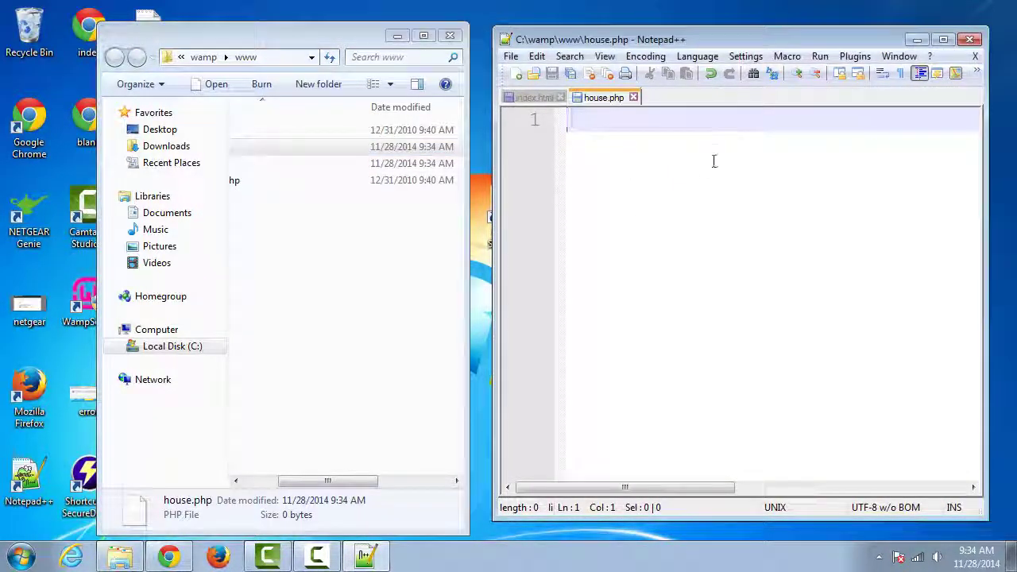
pyautogui.click(294, 241)
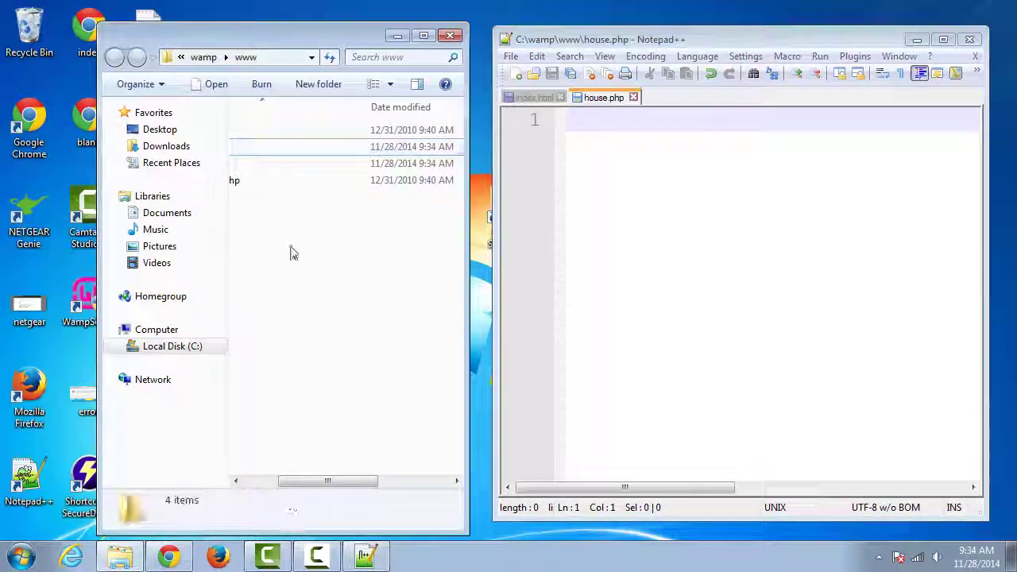
pyautogui.moveTo(302, 483); pyautogui.dragTo(242, 479)
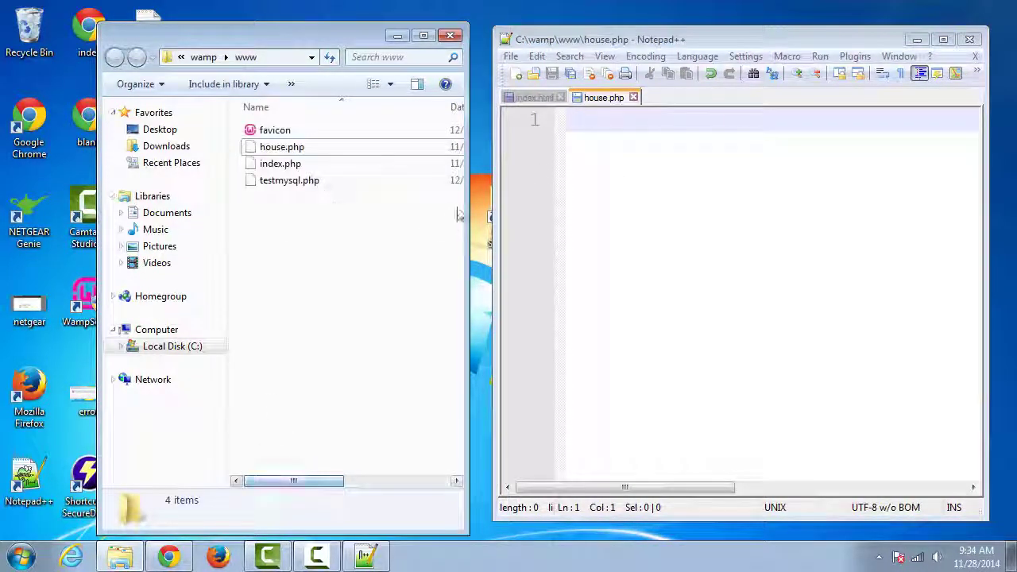
# Close the www folder window and Notepad++, and select the www shortcut on the desktop.
pyautogui.click(442, 38)
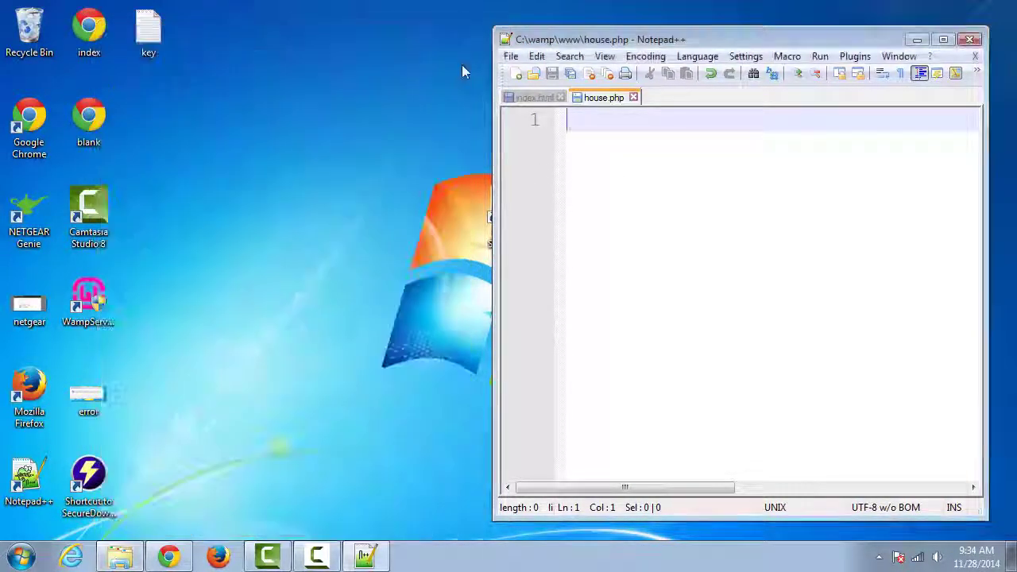
pyautogui.click(970, 38)
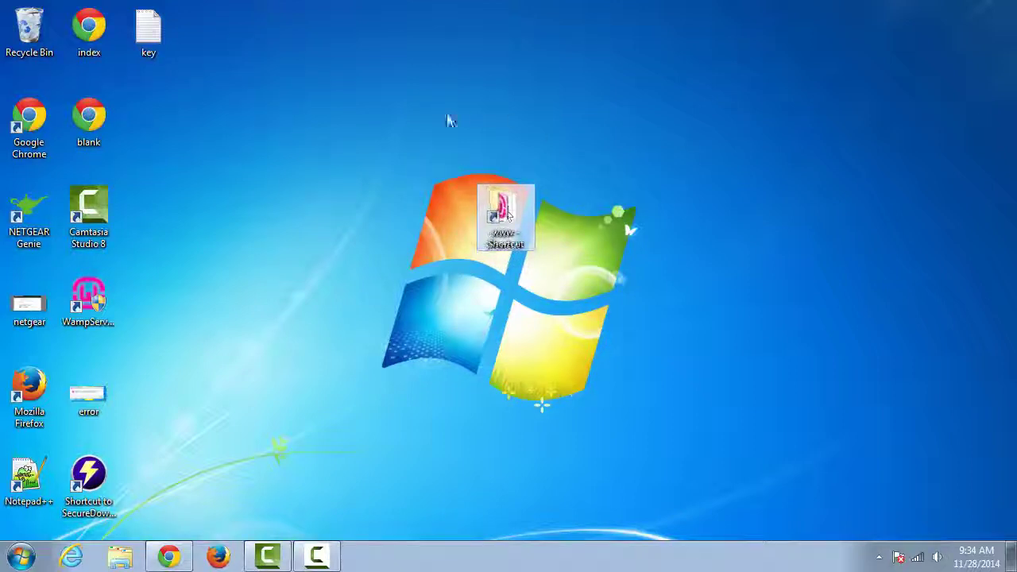
pyautogui.moveTo(525, 133); pyautogui.dragTo(447, 339)
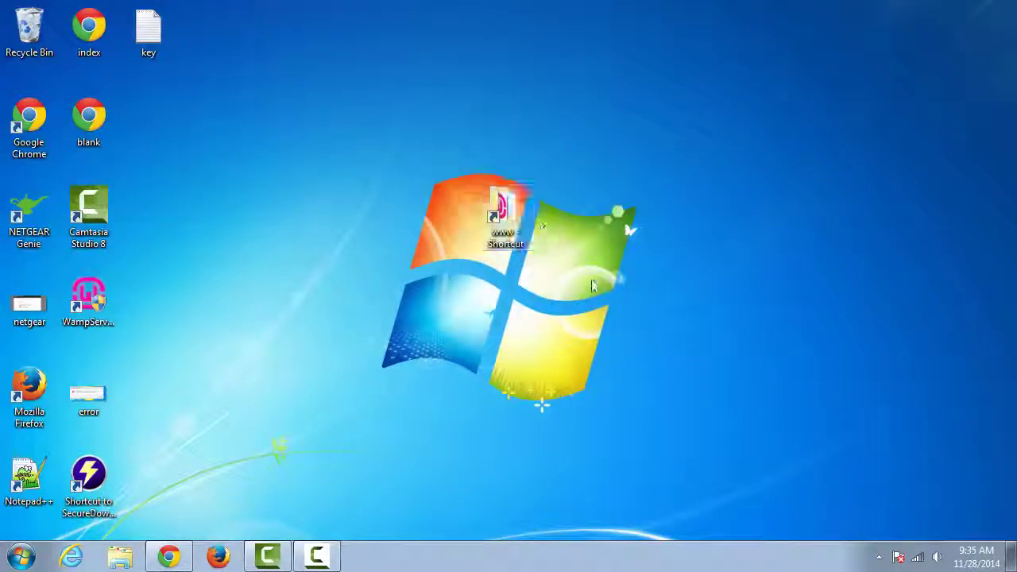
pyautogui.moveTo(590, 326); pyautogui.dragTo(406, 126)
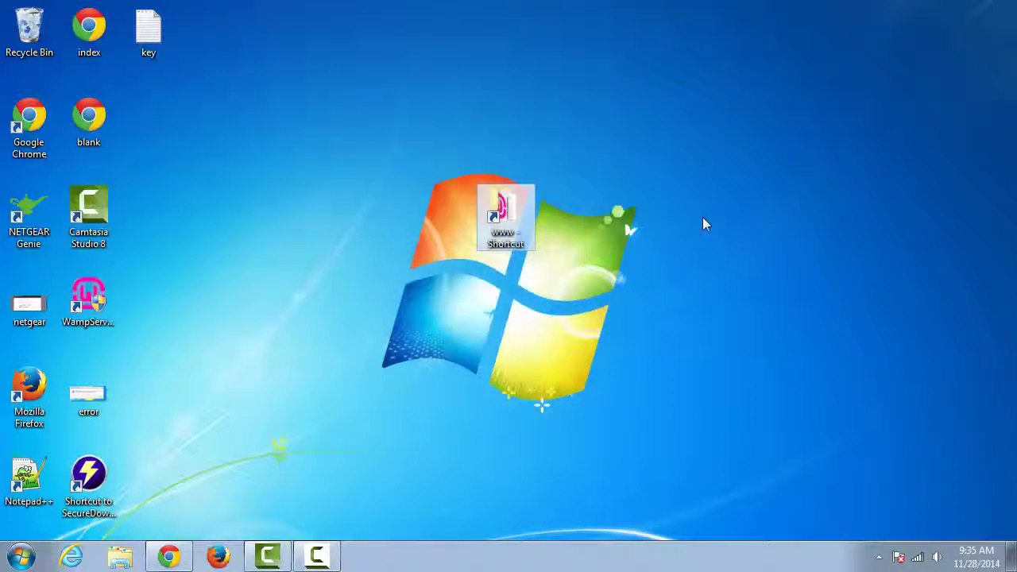